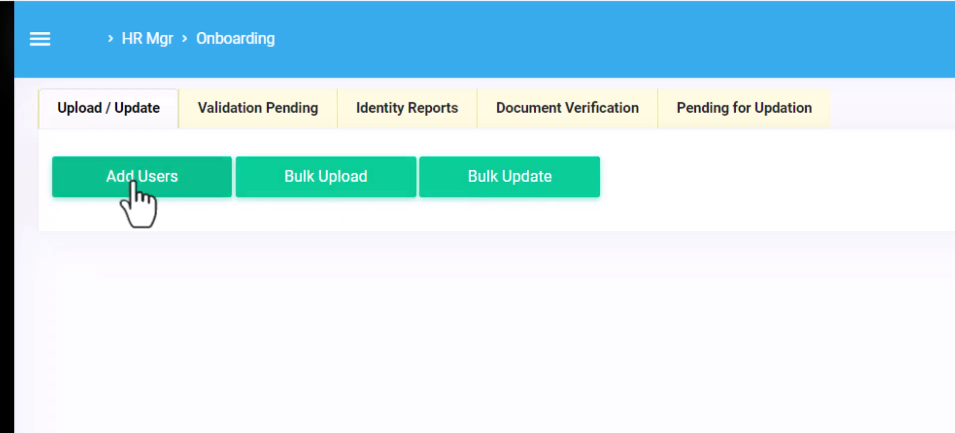
- Open the Add New Users form with the Employee Type kept as Regular
left_click(134, 182)
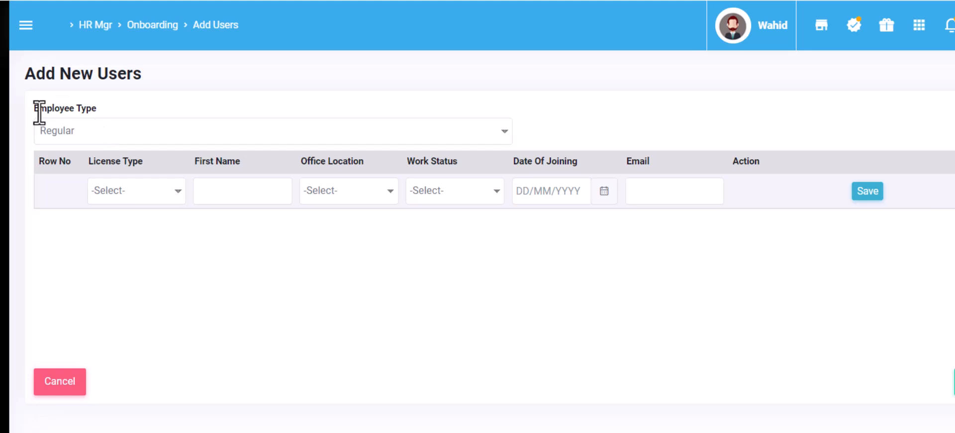
left_click_drag(31, 110, 91, 109)
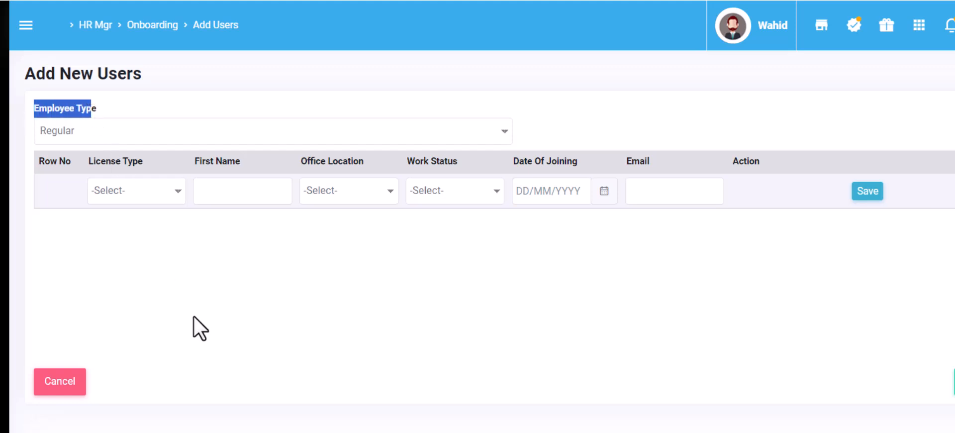
left_click(194, 316)
left_click(261, 134)
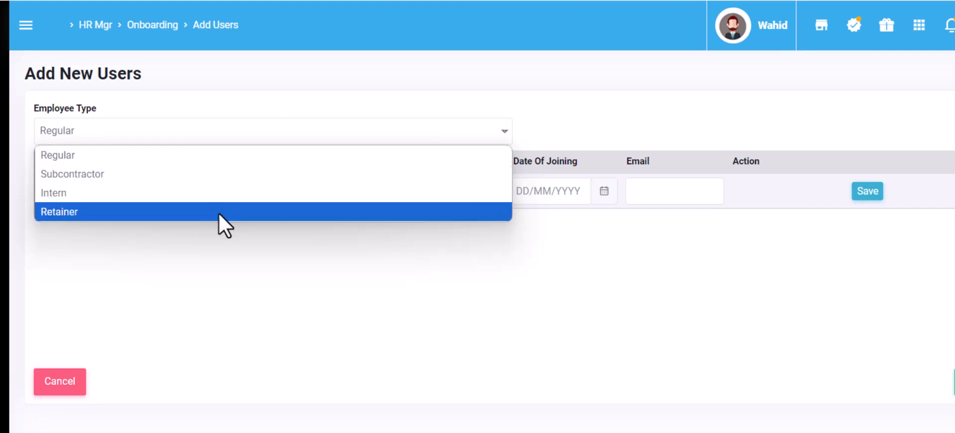
left_click(228, 160)
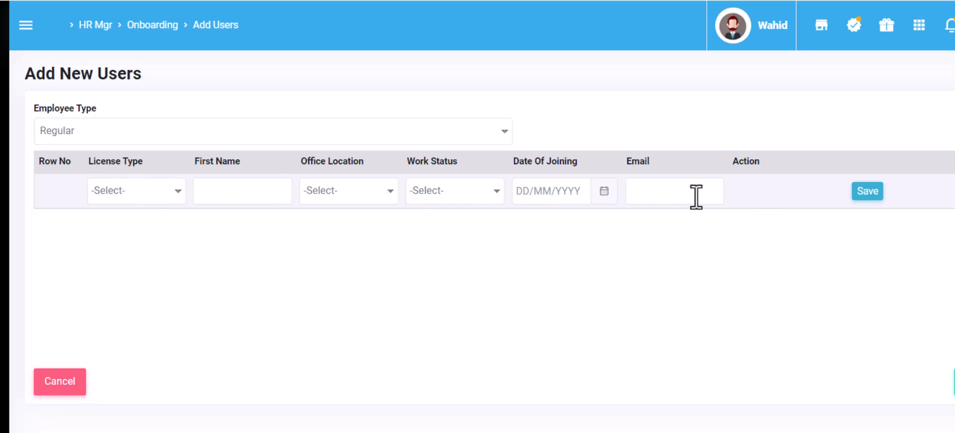
- Give the new user a Web licence, his first name, Delhi HO location and Local status
left_click(151, 196)
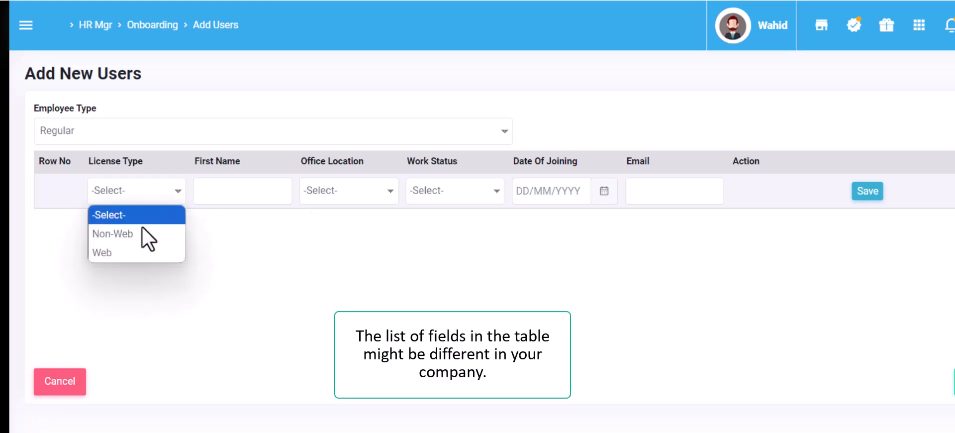
left_click(139, 253)
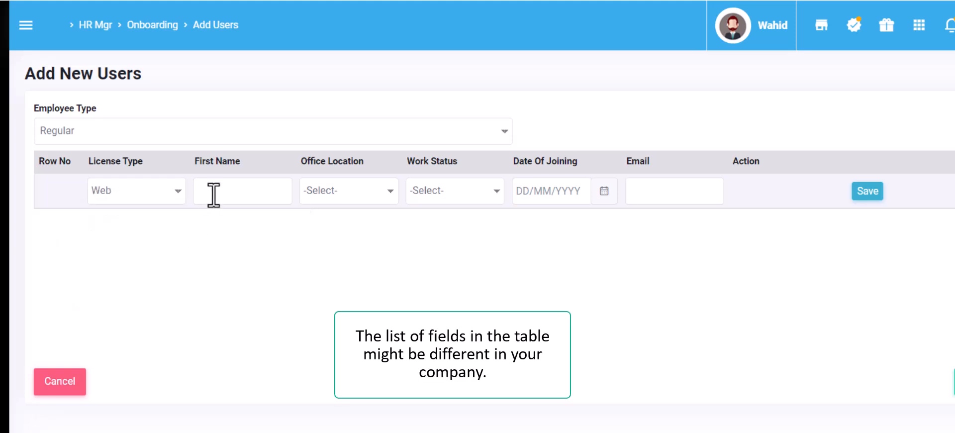
left_click(213, 195)
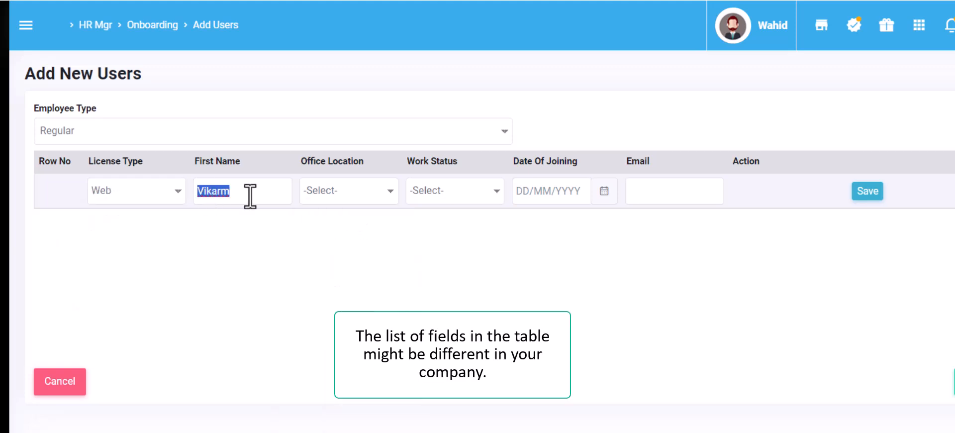
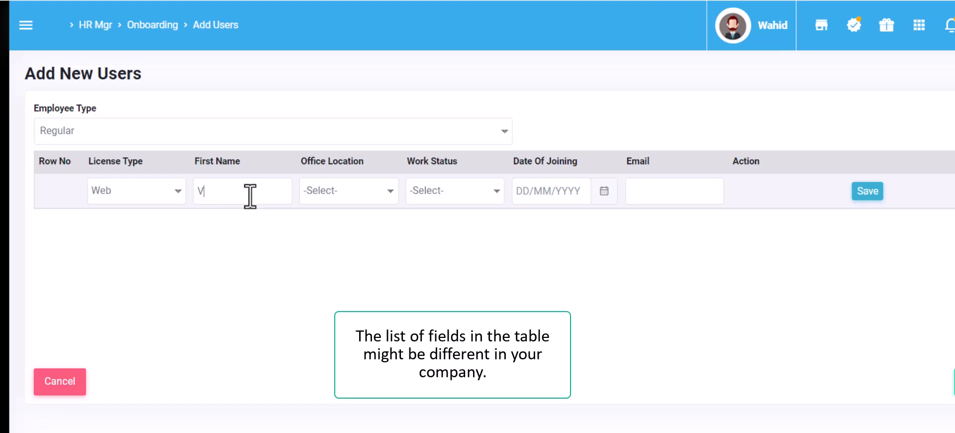
left_click(360, 188)
left_click(359, 289)
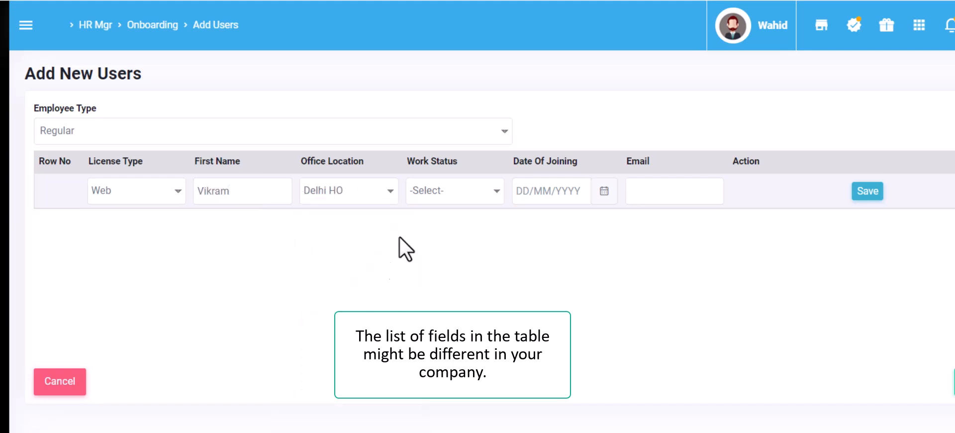
left_click(447, 191)
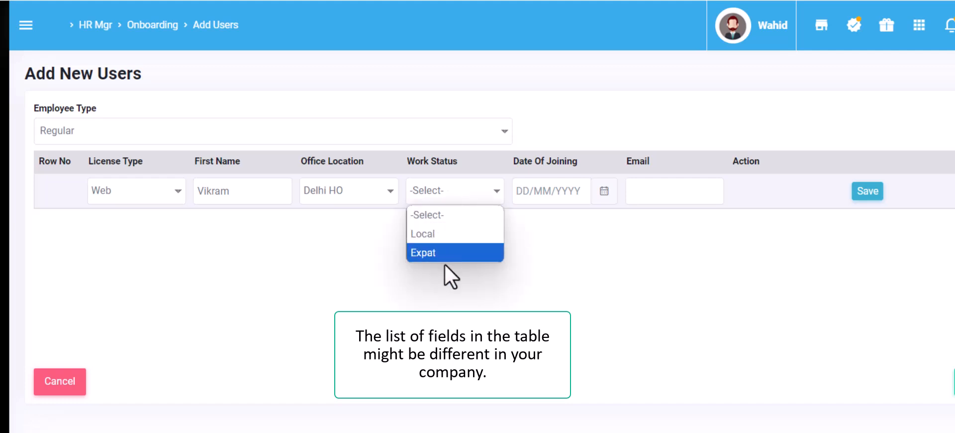
left_click(451, 241)
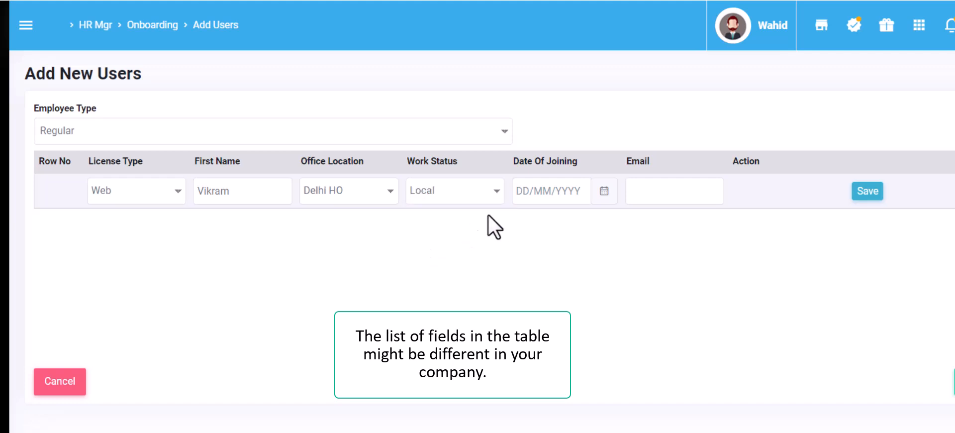
- Enter joining date 15/10/2024 and the new user's e-mail address
left_click(522, 189)
type("15/10/2")
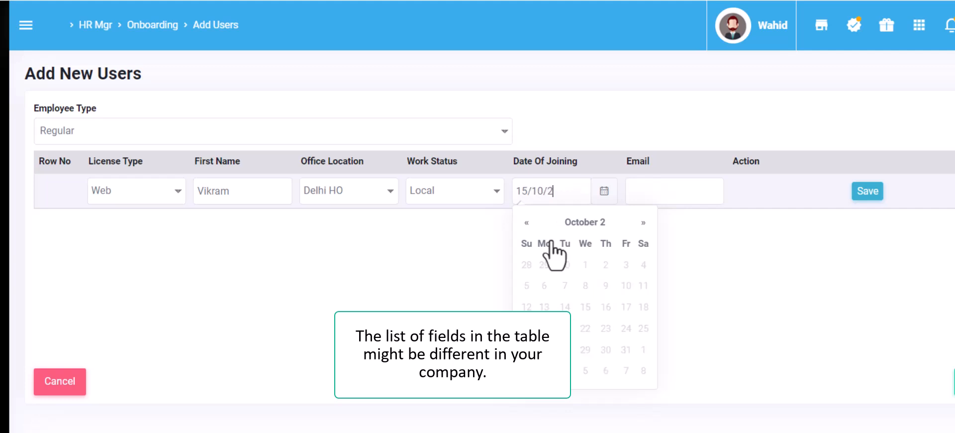
type("024")
key("Tab")
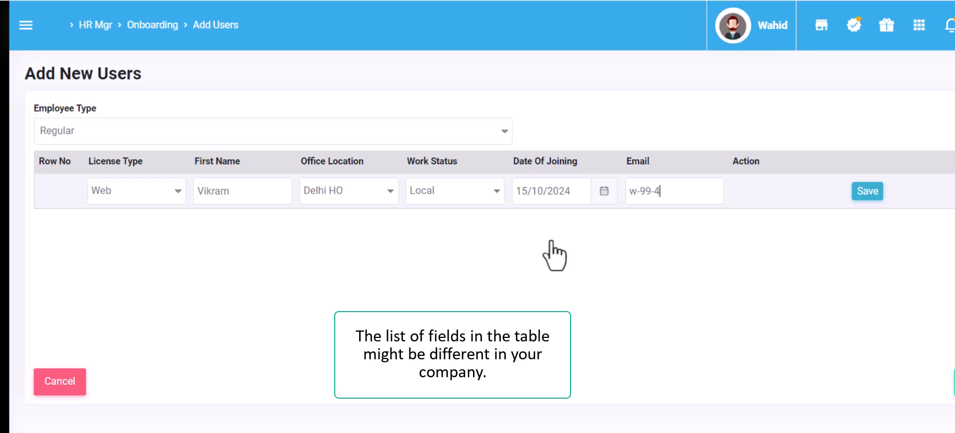
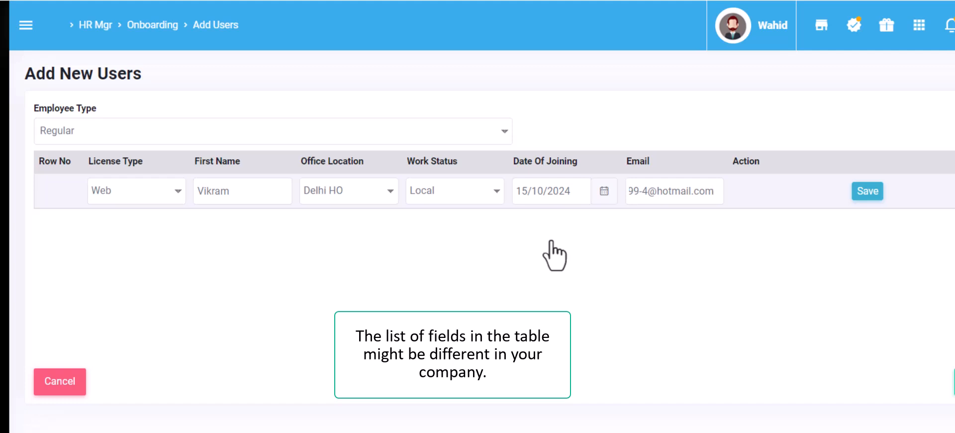
left_click(551, 242)
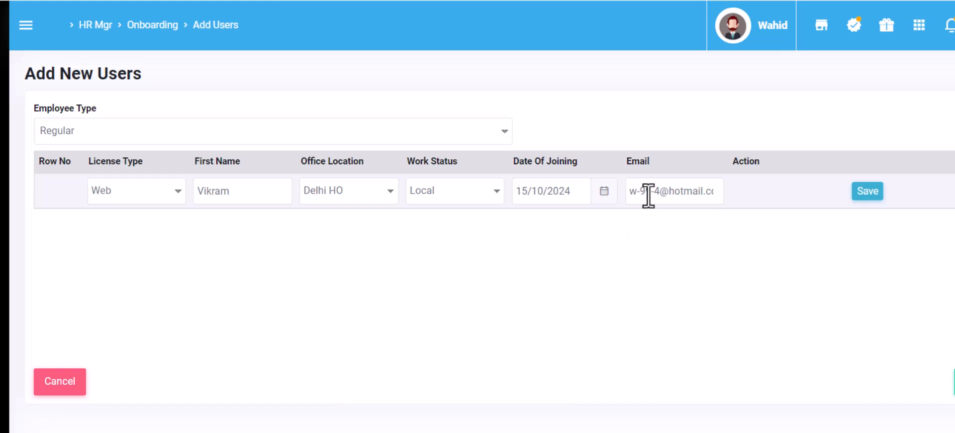
- Save the new user's row and submit it for onboarding, confirming with Yes
left_click(868, 191)
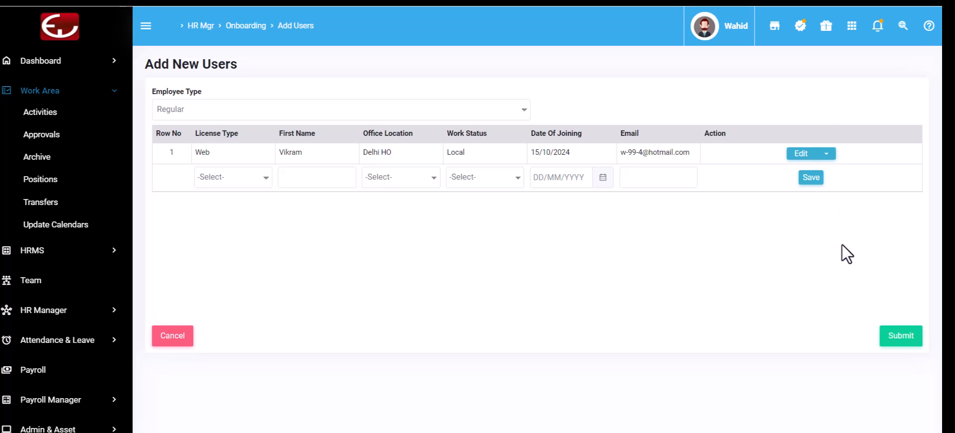
left_click(900, 343)
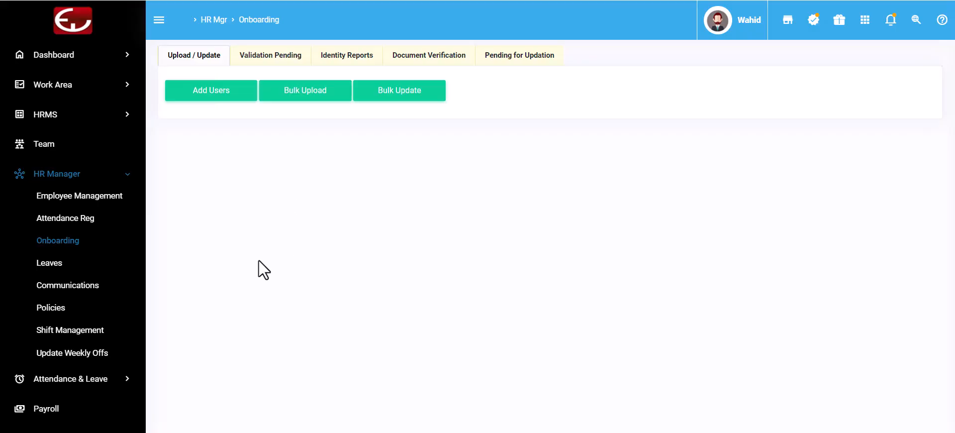
- Download the Regular bulk-upload template UploadEazeHrData.xlsx and open it from the browser downloads
left_click(305, 92)
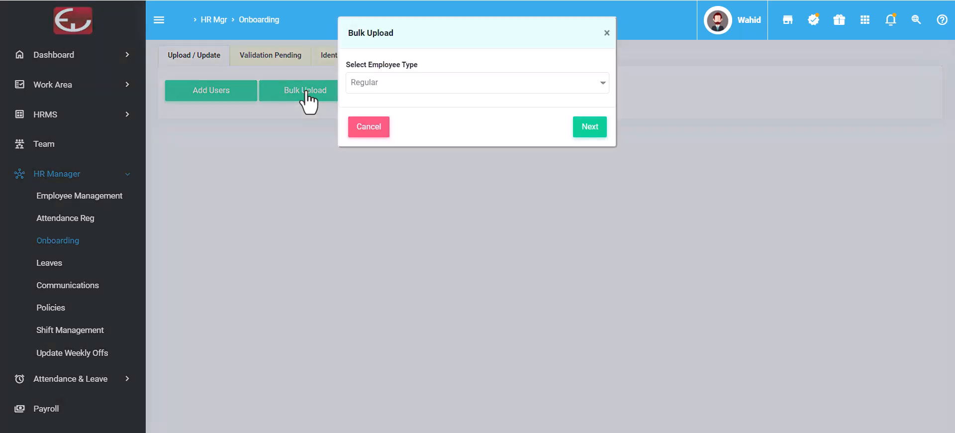
left_click(505, 83)
left_click(503, 101)
left_click(583, 127)
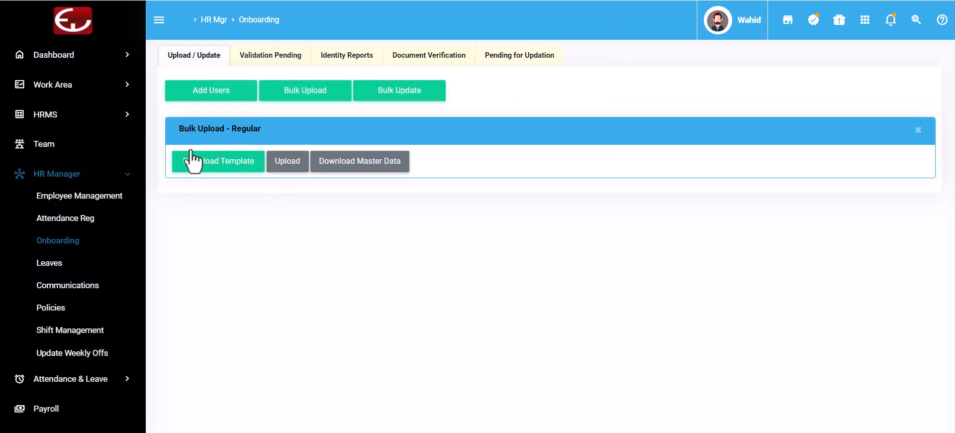
left_click(217, 165)
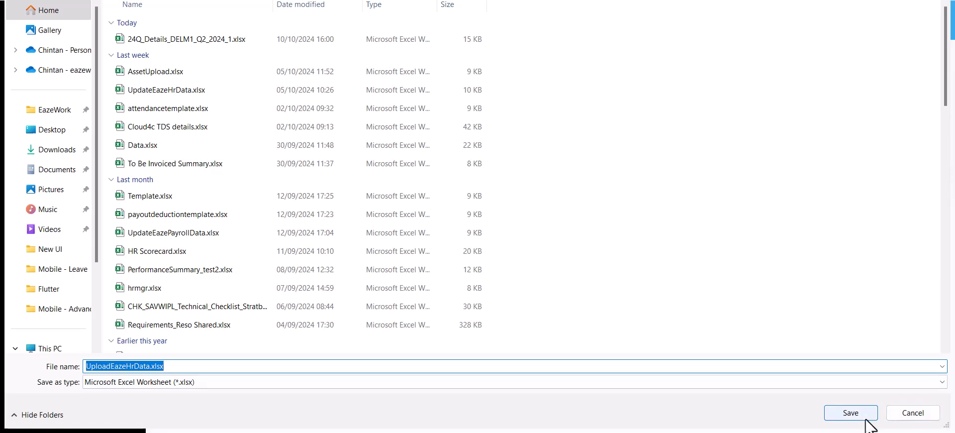
left_click(865, 419)
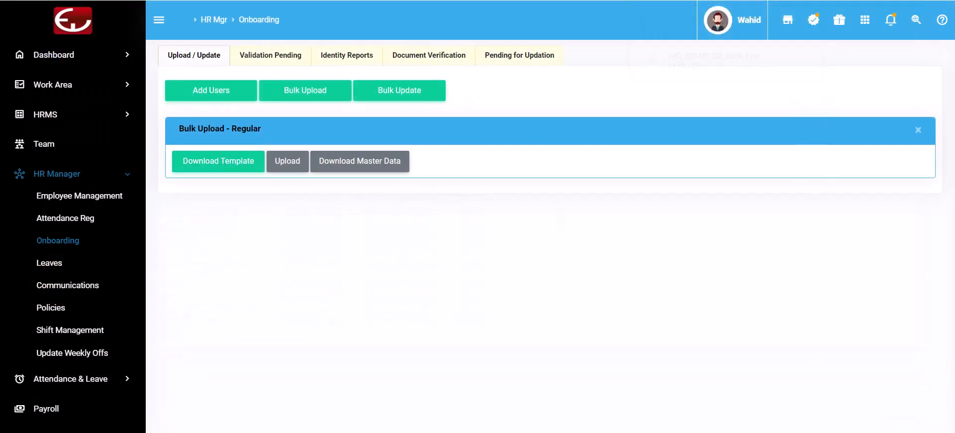
left_click(817, 0)
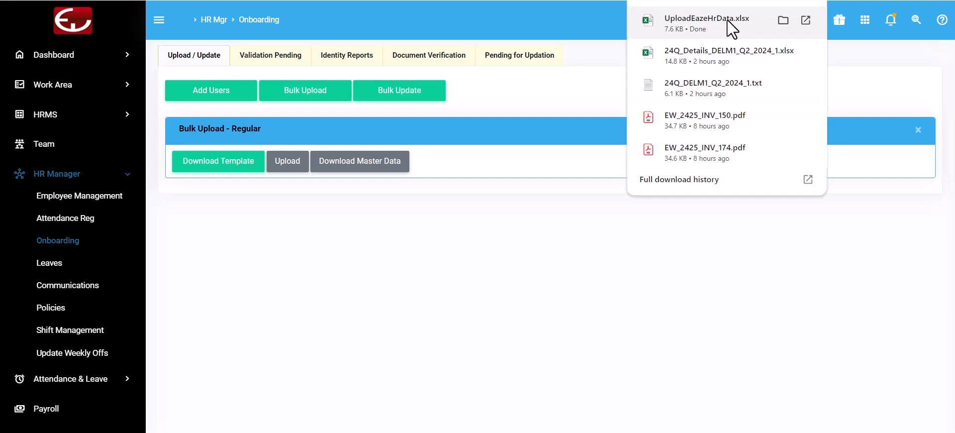
left_click(727, 20)
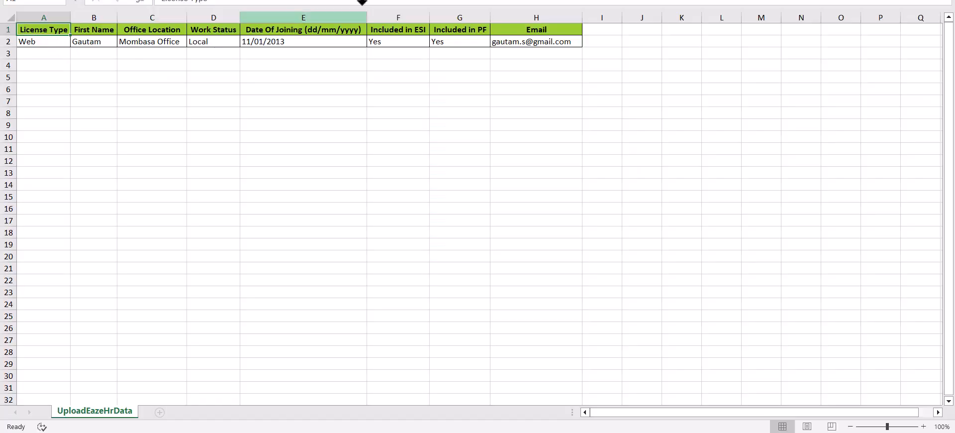
- Enable editing in UploadEazeHrData, check the sample License Type in A2, then return to EazeWork
left_click(438, 1)
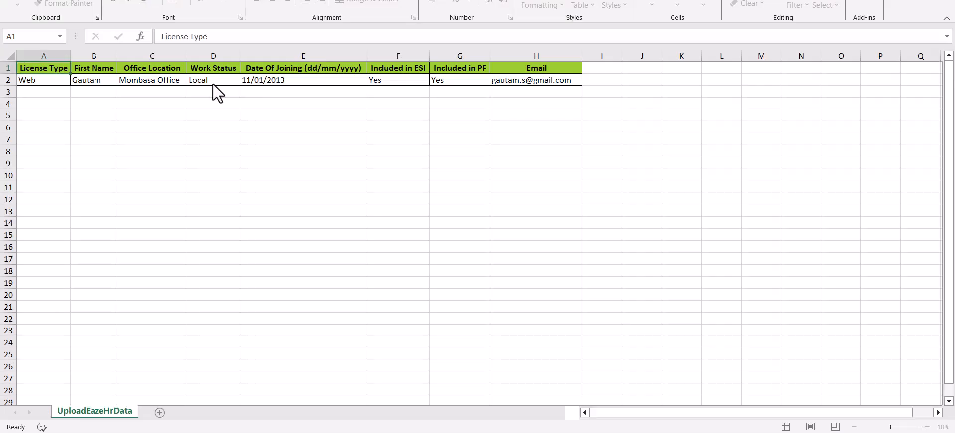
left_click(45, 80)
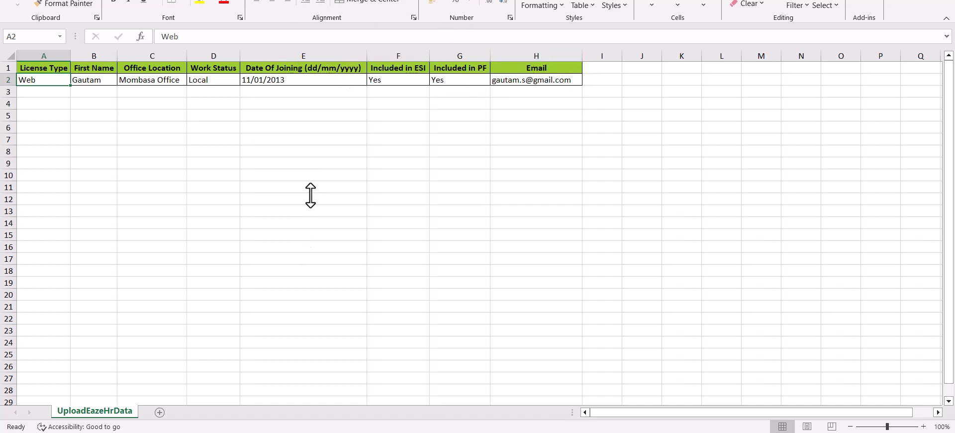
key("alt+Tab")
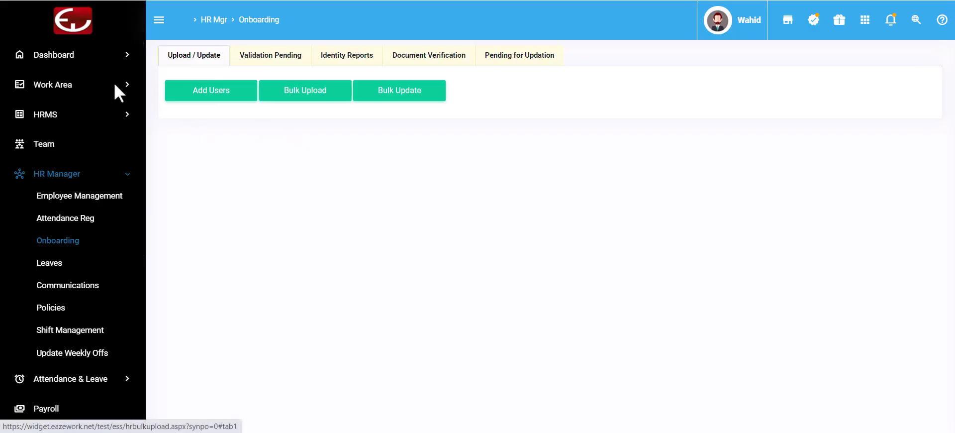
- Review the Validation Pending tab, where the new user shows Email Sent dated 10/10/2024
left_click(290, 58)
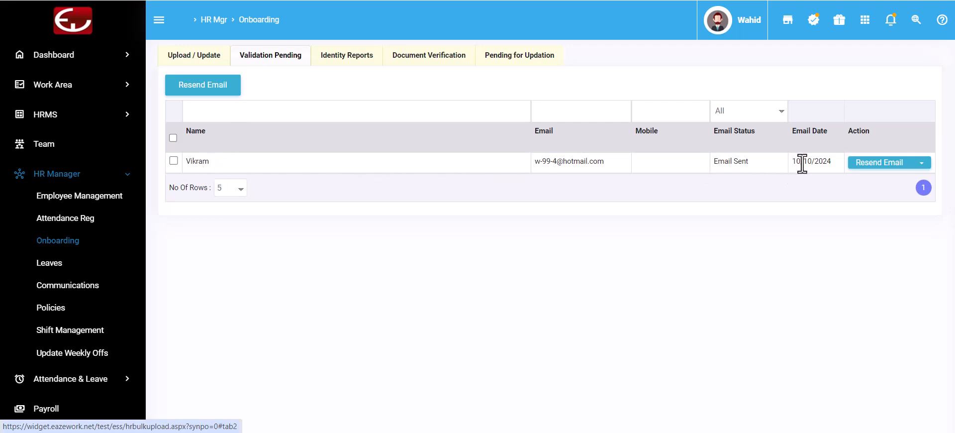
left_click_drag(795, 161, 829, 167)
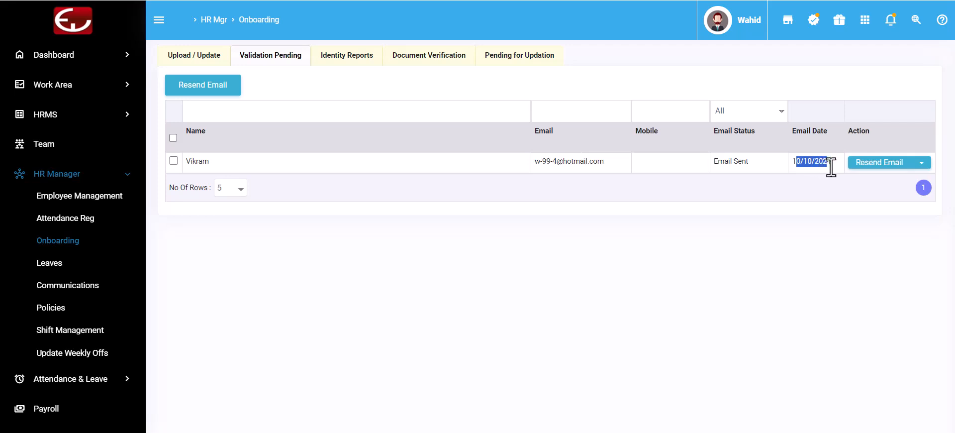
left_click(645, 267)
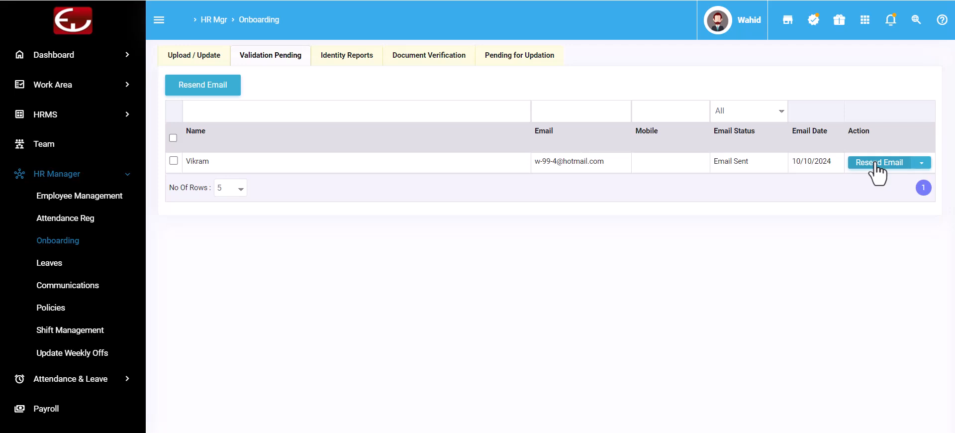
left_click(921, 165)
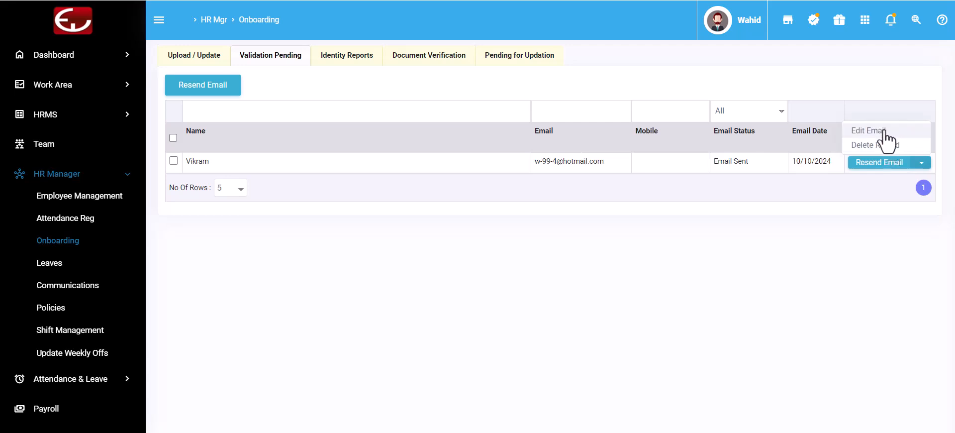
left_click(662, 255)
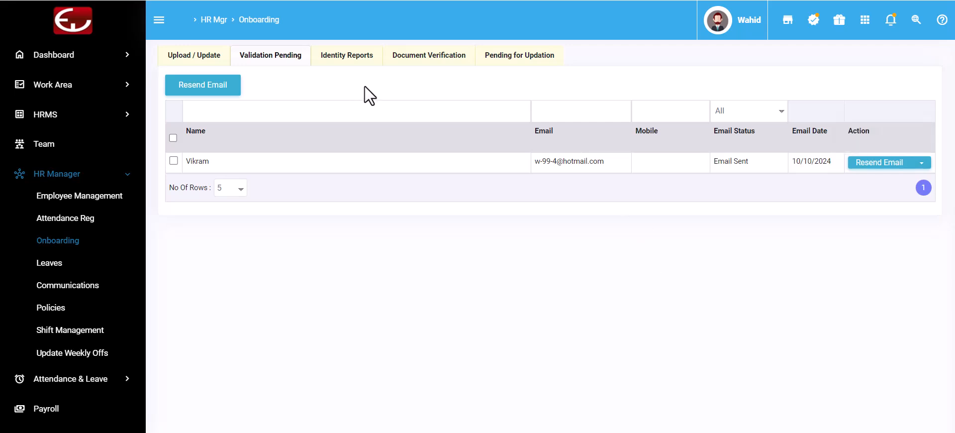
- Show the Pending for Updation tab listing the new hire as Update as Joined Pending
left_click(523, 58)
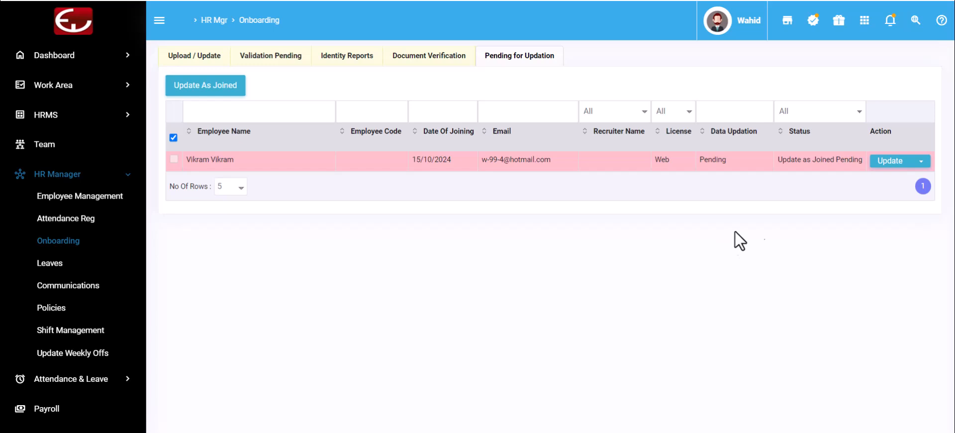
- Open the new hire's Compulsory Data form and retype his last name correctly
left_click(889, 162)
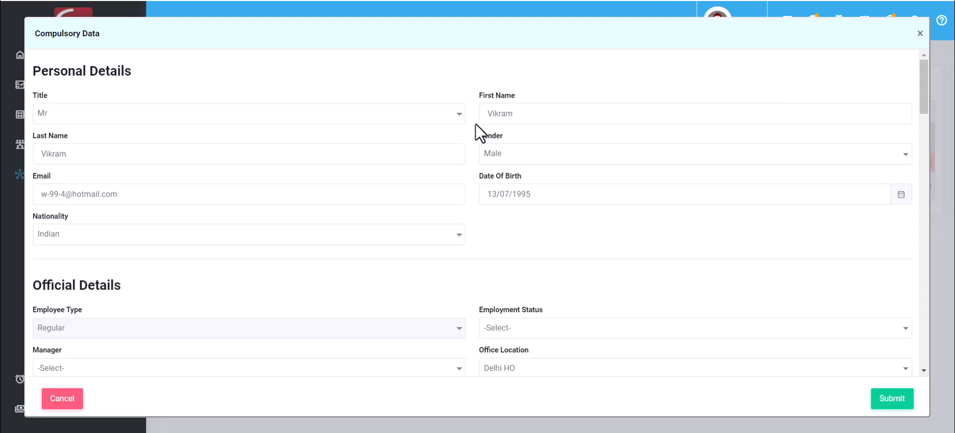
left_click_drag(485, 114, 526, 115)
left_click_drag(44, 155, 96, 155)
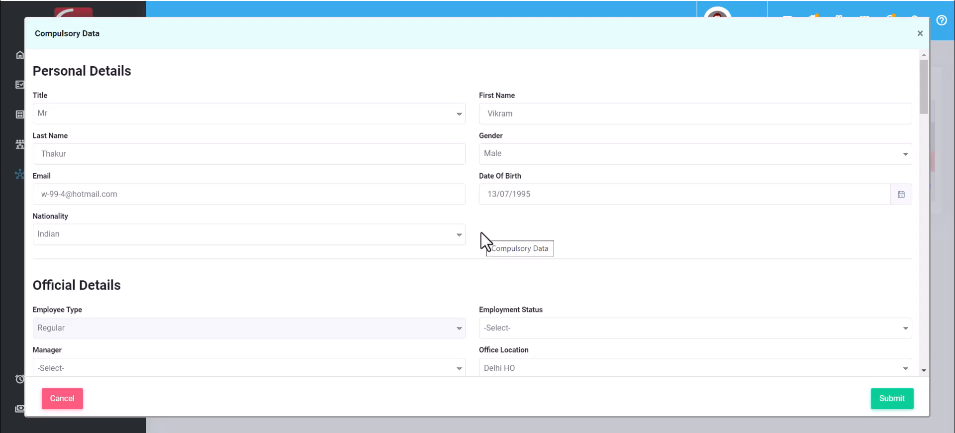
scroll(482, 232, "down", 2)
scroll(481, 232, "down", 2)
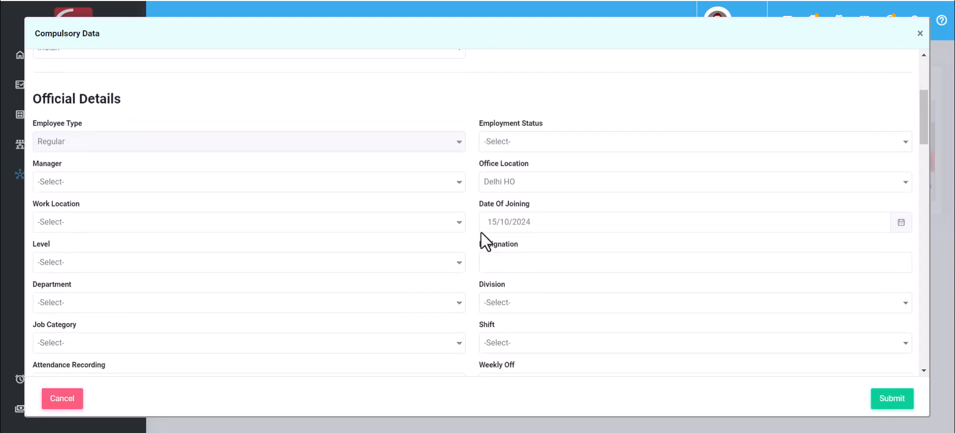
- Set employment status On Probation, the reporting manager, work location Kolkata and level Sr Executive
left_click_drag(32, 99, 145, 105)
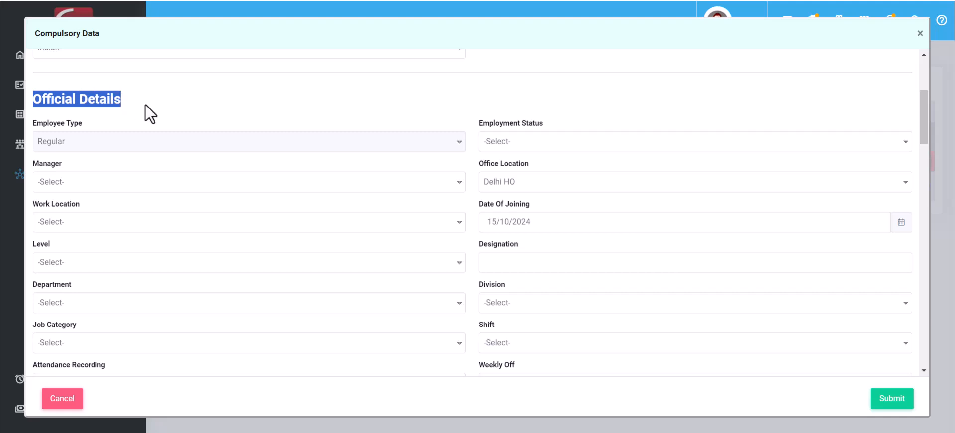
left_click(235, 106)
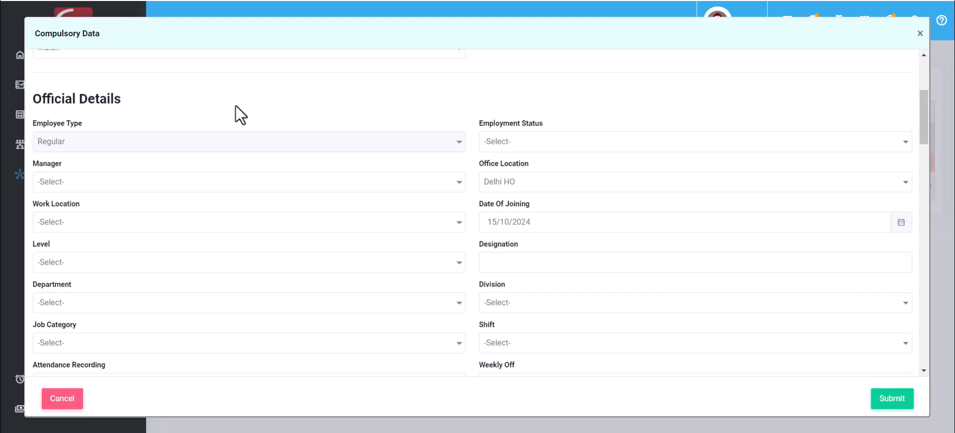
left_click(545, 144)
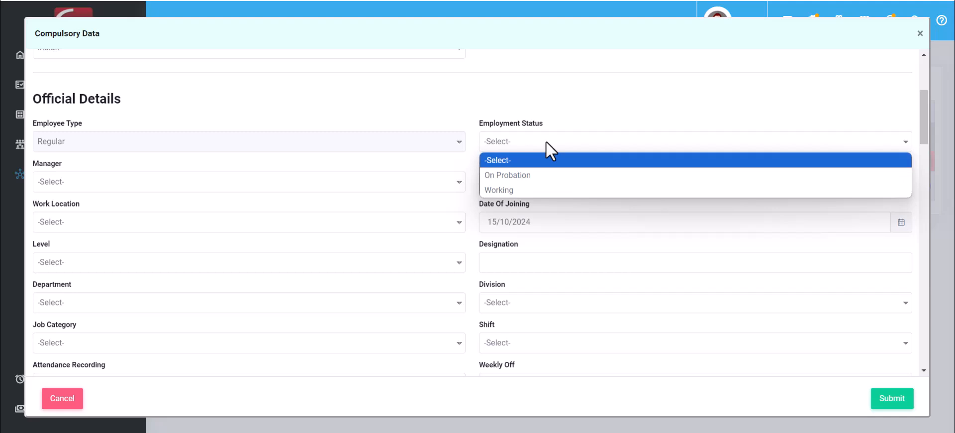
left_click(535, 177)
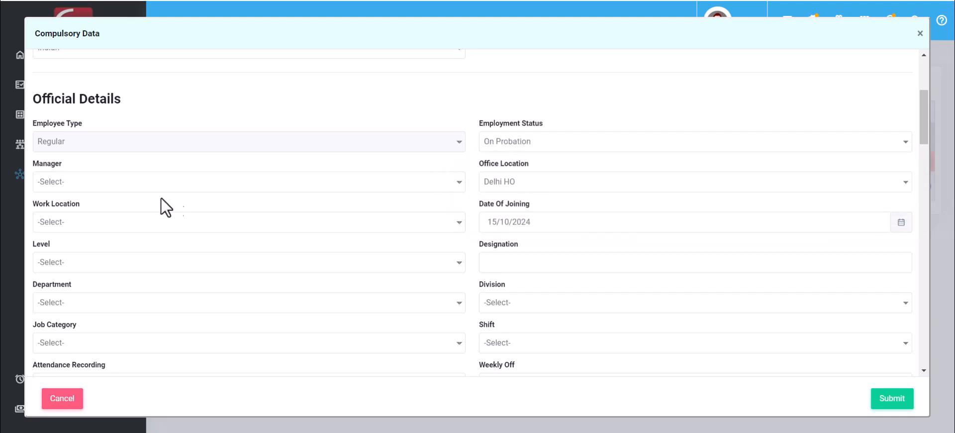
left_click(88, 187)
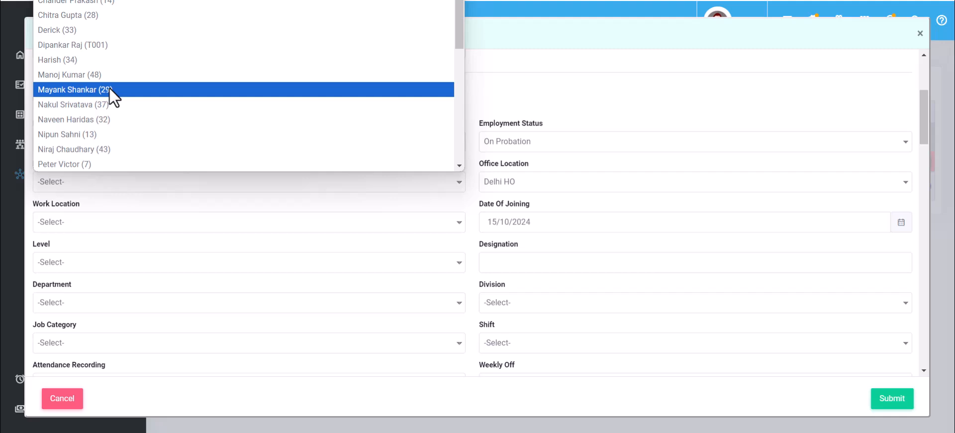
left_click(109, 88)
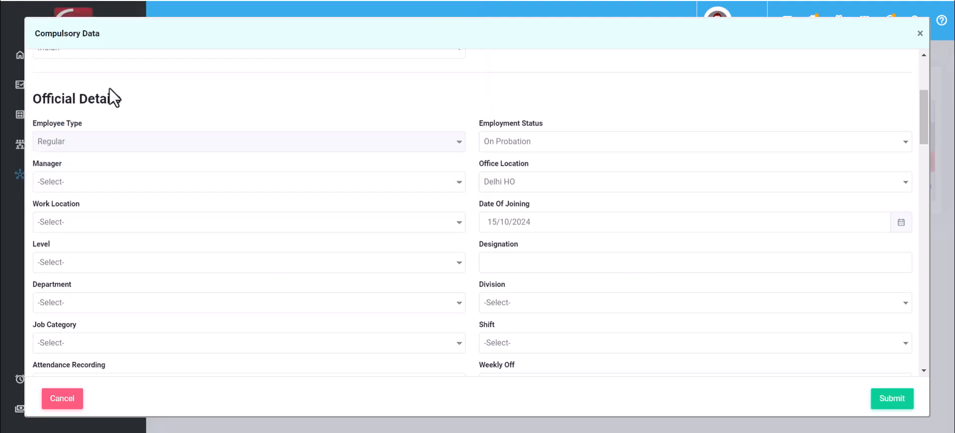
left_click(155, 224)
left_click(135, 102)
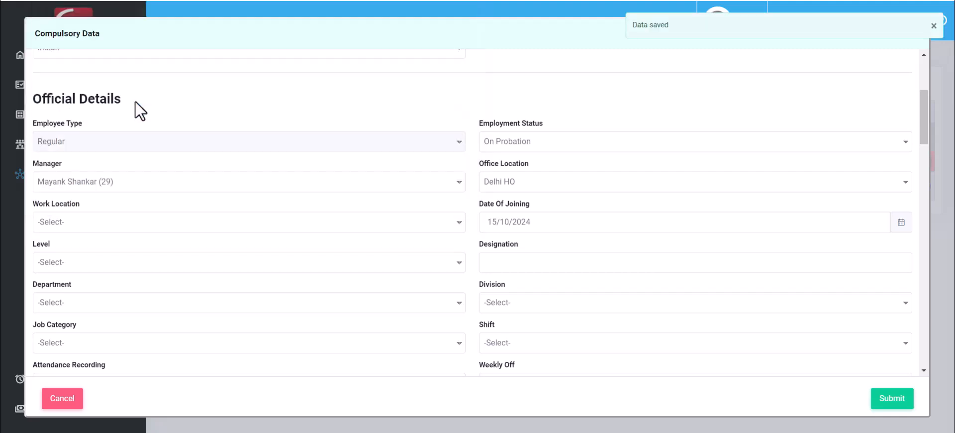
left_click(171, 262)
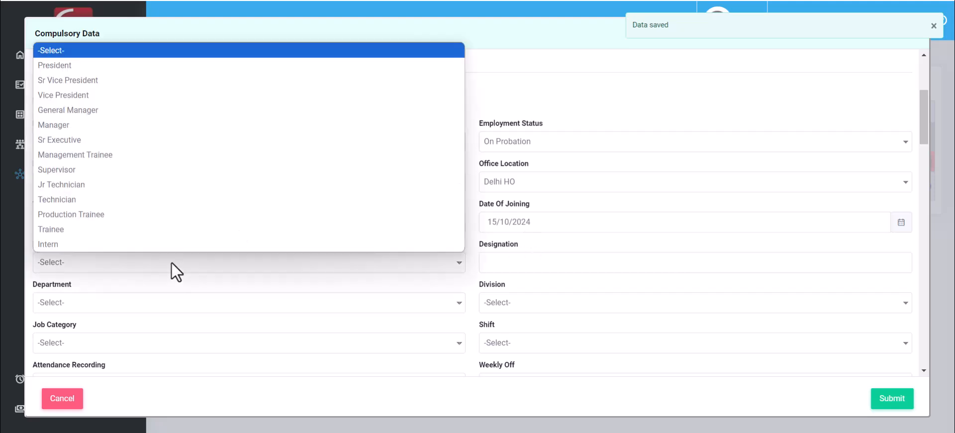
left_click(140, 146)
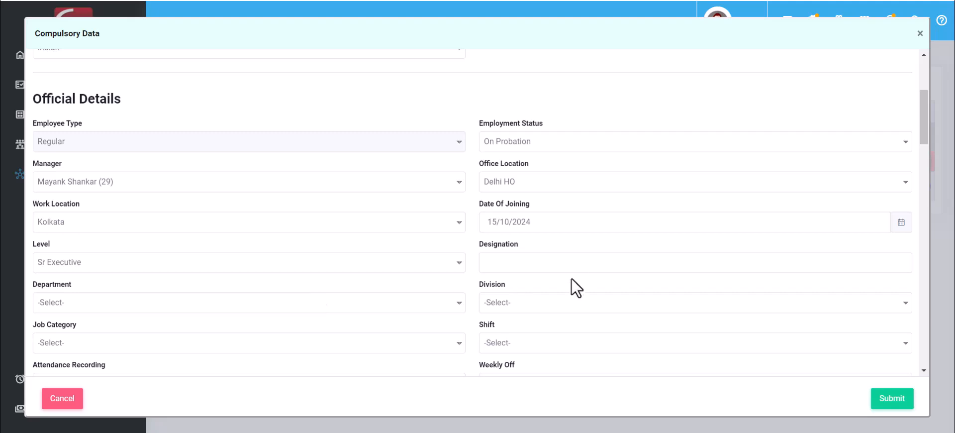
- Set designation Sr Executive, Default shift, Mobile + Web attendance recording and Sat Sun weekly off
type("Sr Executive")
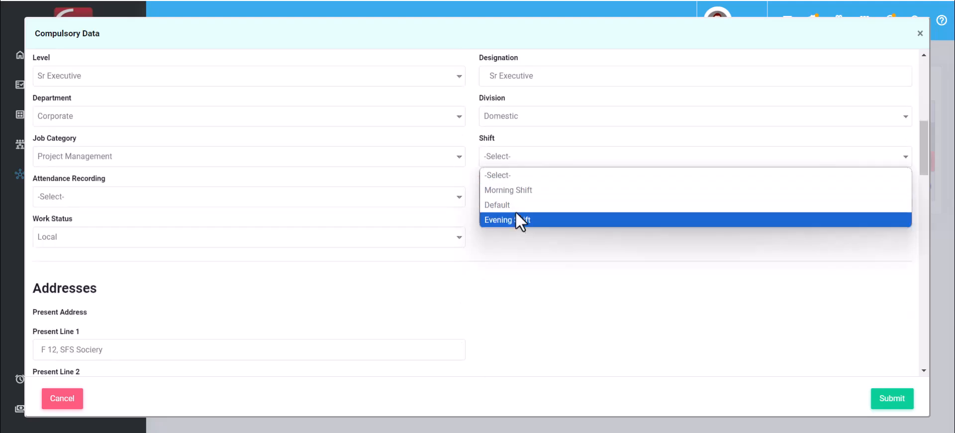
left_click(519, 208)
left_click(186, 199)
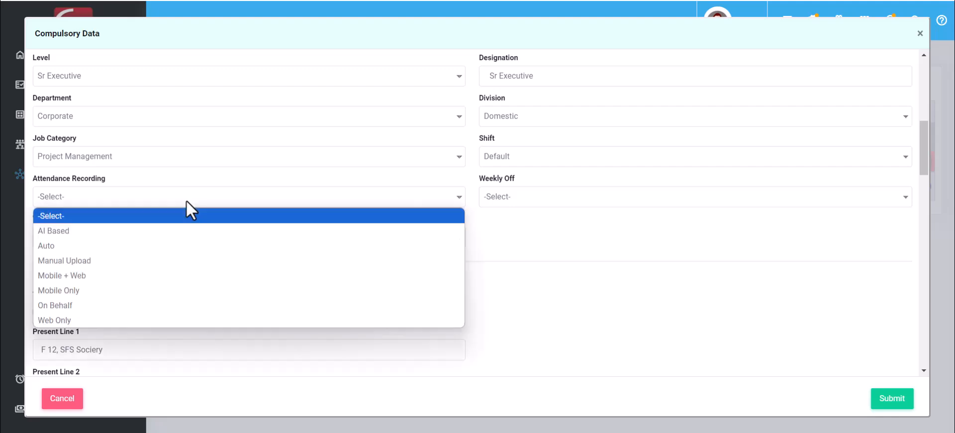
left_click(130, 275)
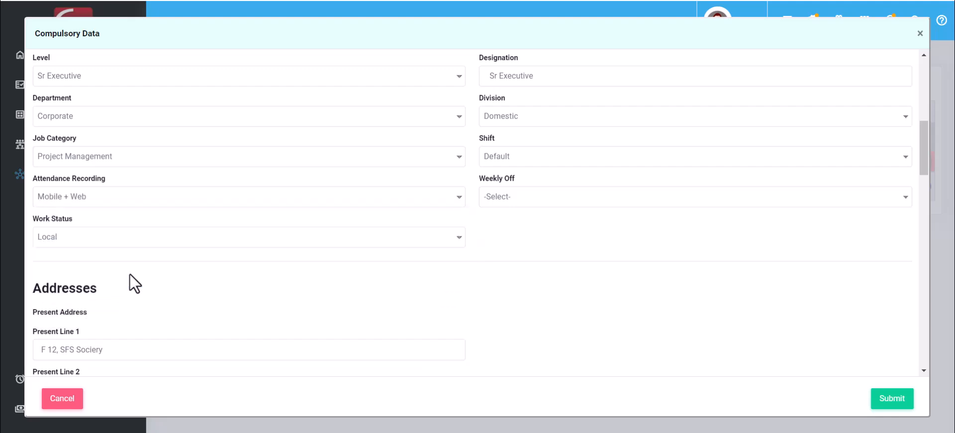
left_click(112, 199)
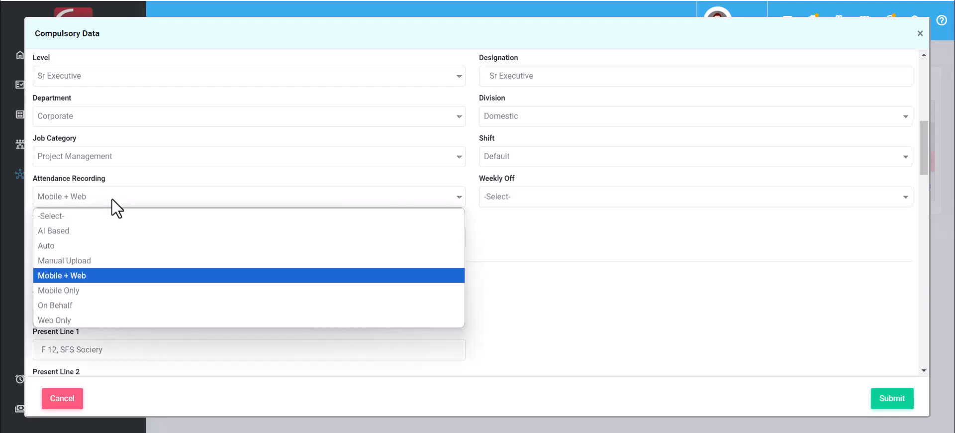
left_click(103, 277)
left_click(625, 197)
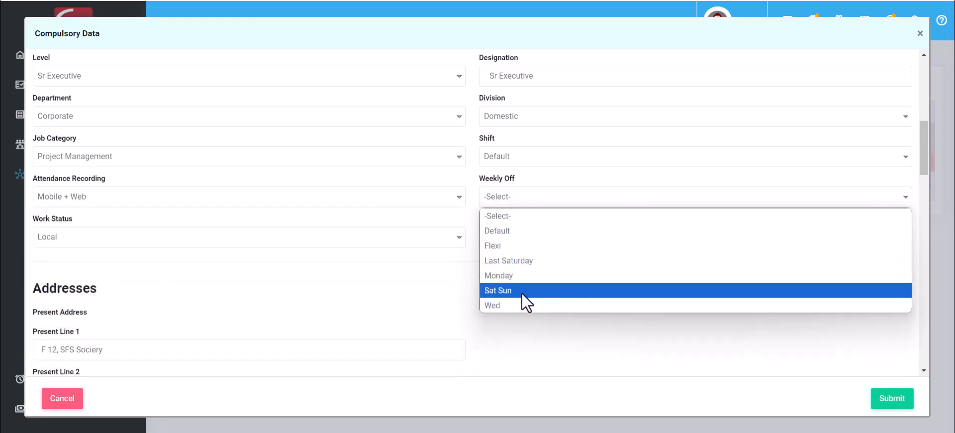
left_click(521, 293)
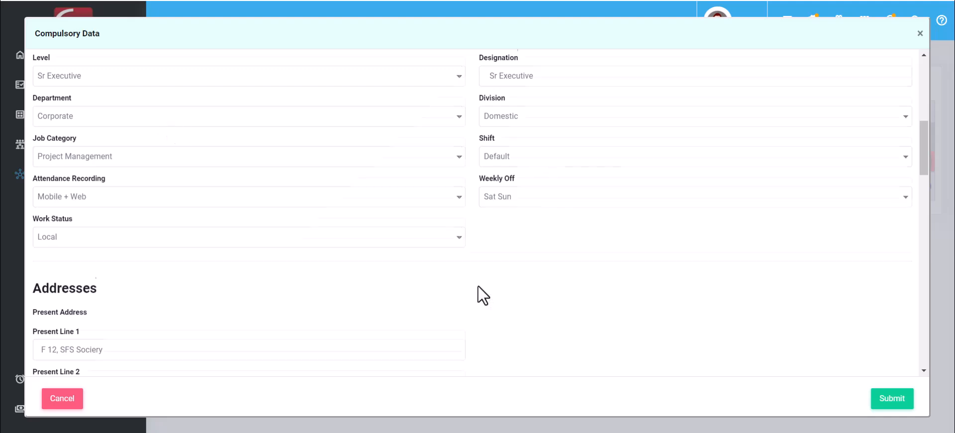
- Under Payroll Details, set PF to Yes while leaving ESI at No
scroll(478, 287, "down", 5)
scroll(479, 285, "down", 5)
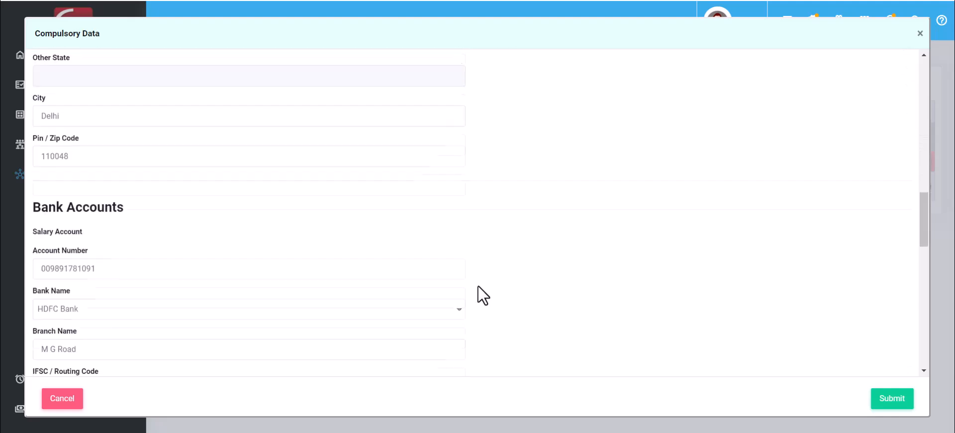
scroll(427, 235, "down", 1)
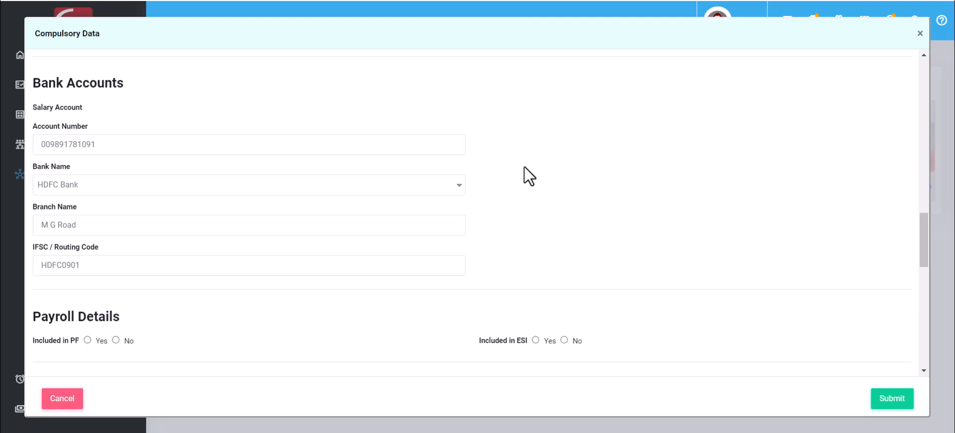
scroll(524, 166, "down", 1)
scroll(524, 166, "down", 1)
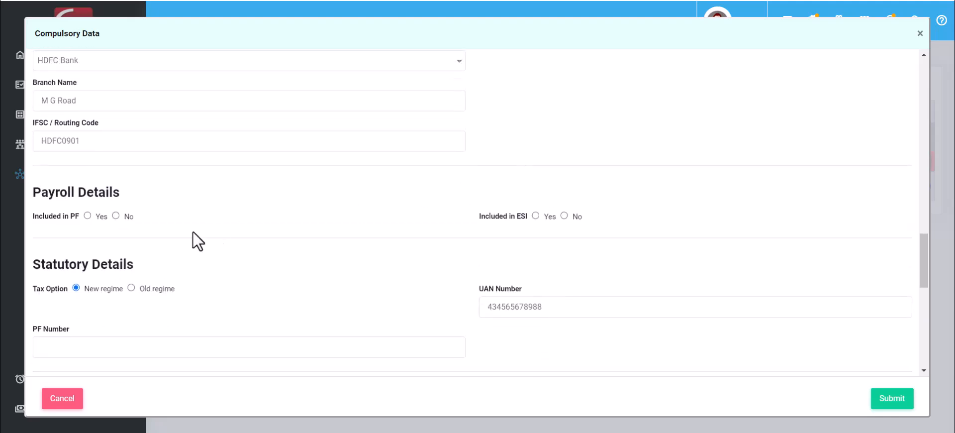
left_click_drag(32, 193, 124, 194)
left_click(231, 222)
left_click(87, 216)
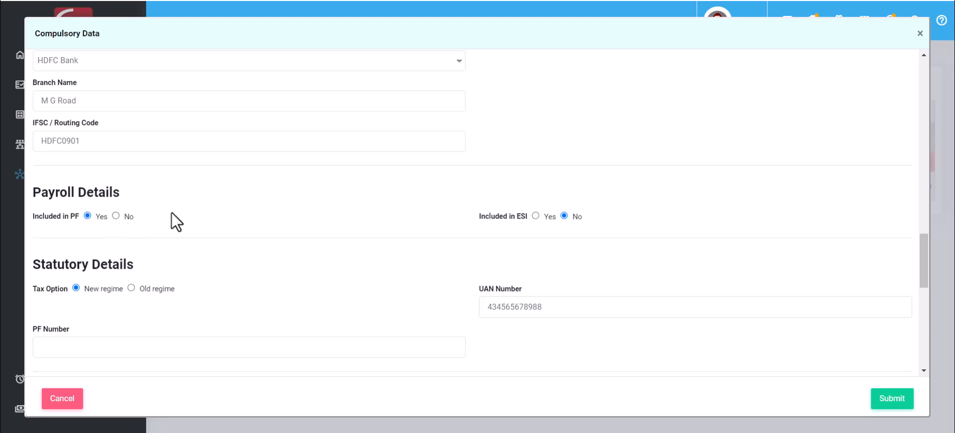
- Submit the completed compulsory data form from the bottom of the page
scroll(341, 203, "down", 3)
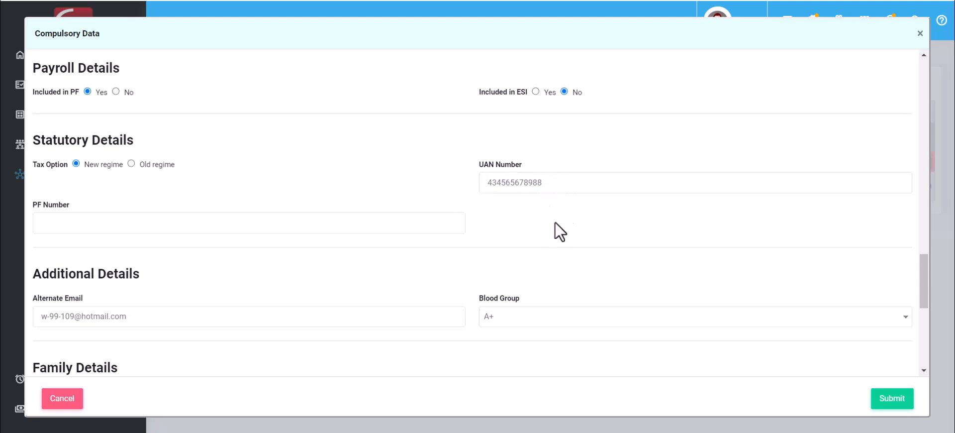
scroll(518, 260, "down", 5)
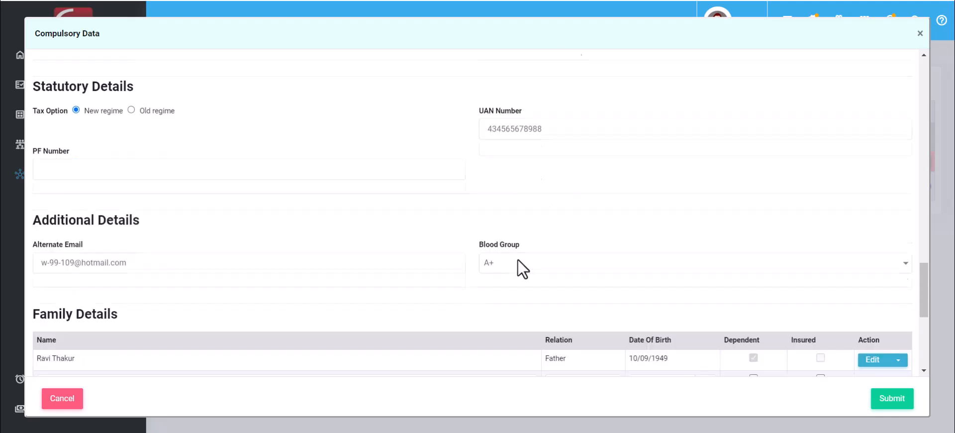
scroll(517, 260, "down", 3)
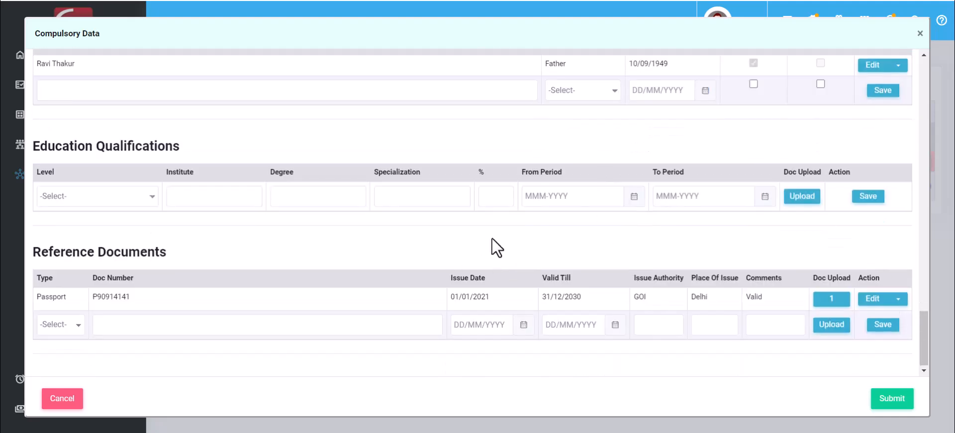
left_click(894, 400)
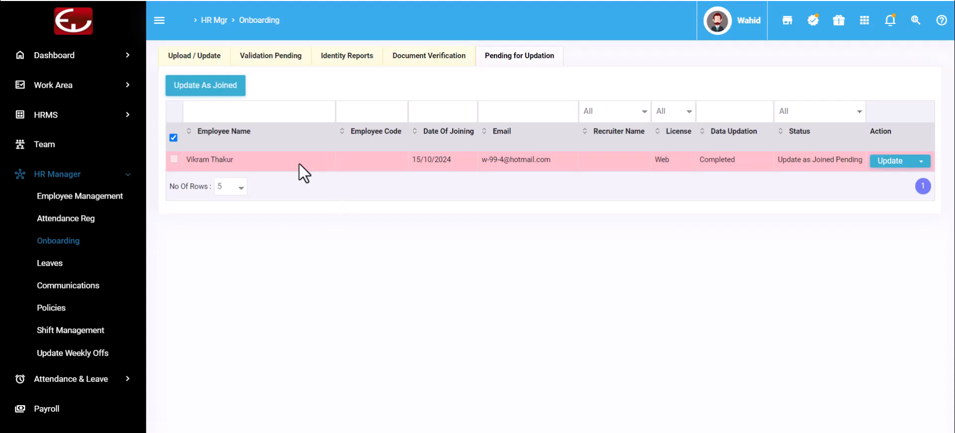
- Open the new joiner's Employee Activity Details, sort by Compulsory, review the five pending activities, then close it
mouse_move(300, 163)
left_click(921, 161)
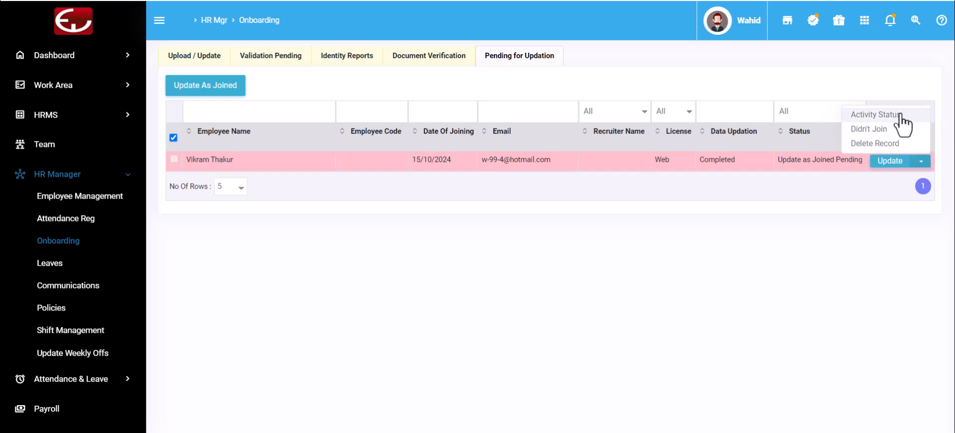
left_click(875, 114)
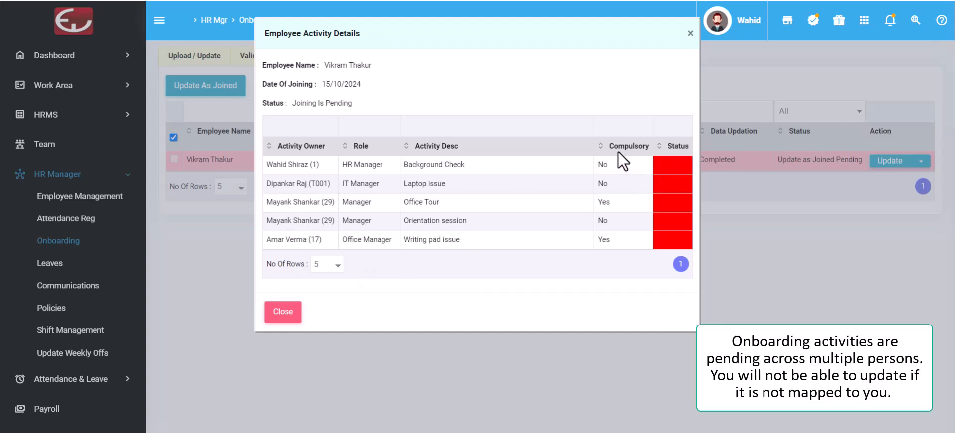
left_click(601, 147)
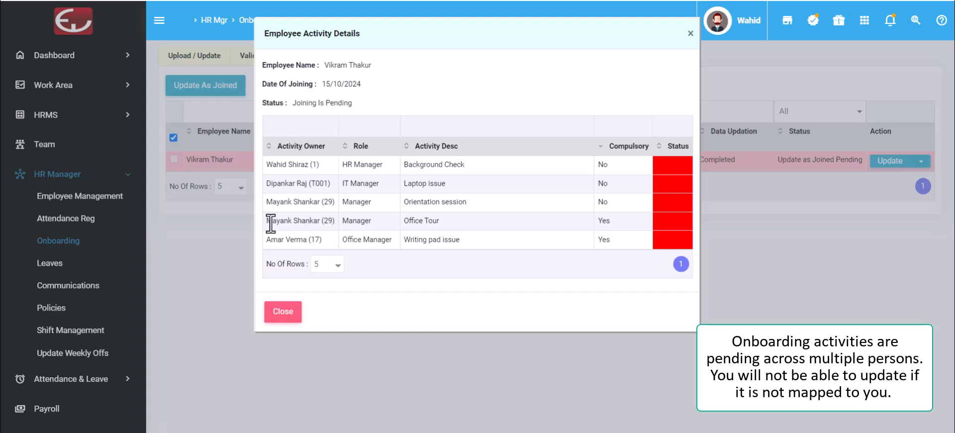
left_click_drag(268, 221, 400, 226)
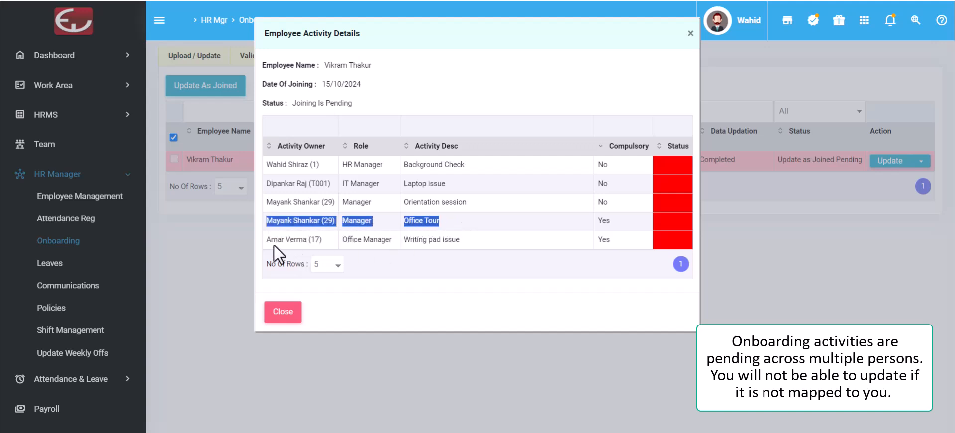
left_click_drag(269, 239, 464, 240)
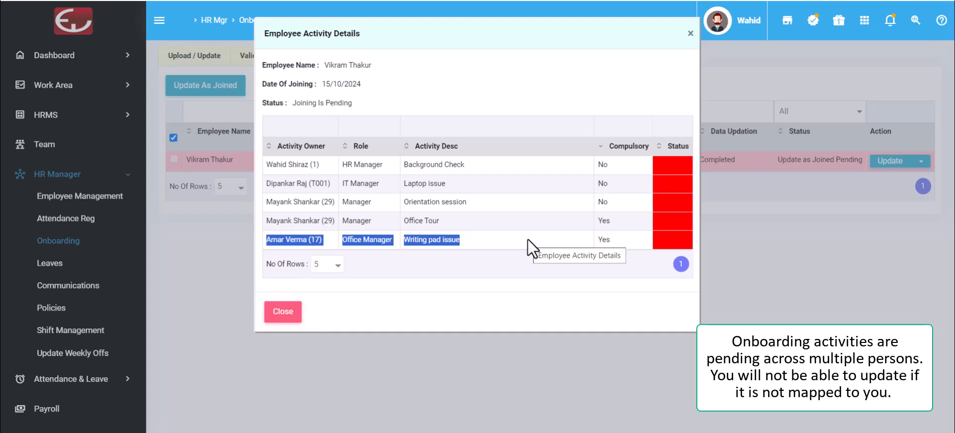
left_click(524, 221)
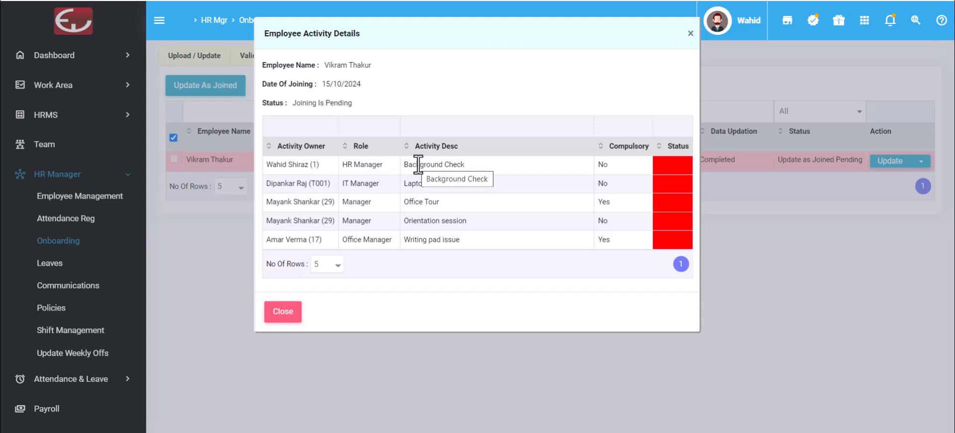
left_click(293, 319)
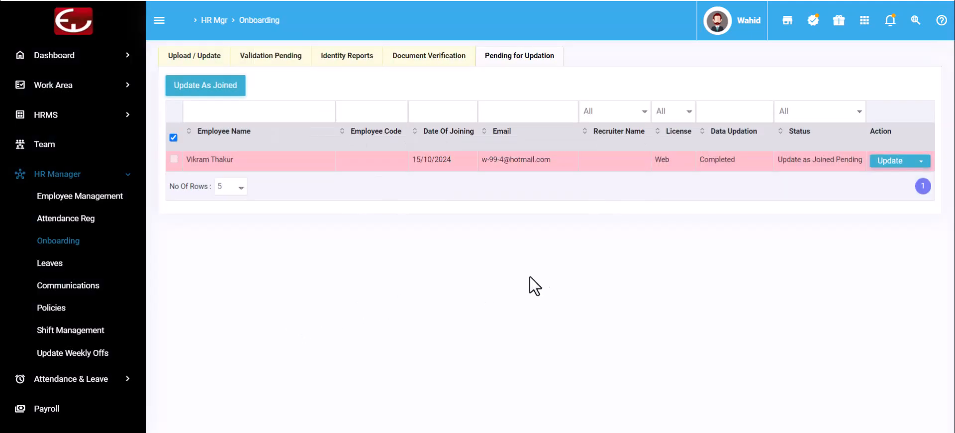
- From the Pending Tasks panel, go to the Background Check activities list
left_click(890, 23)
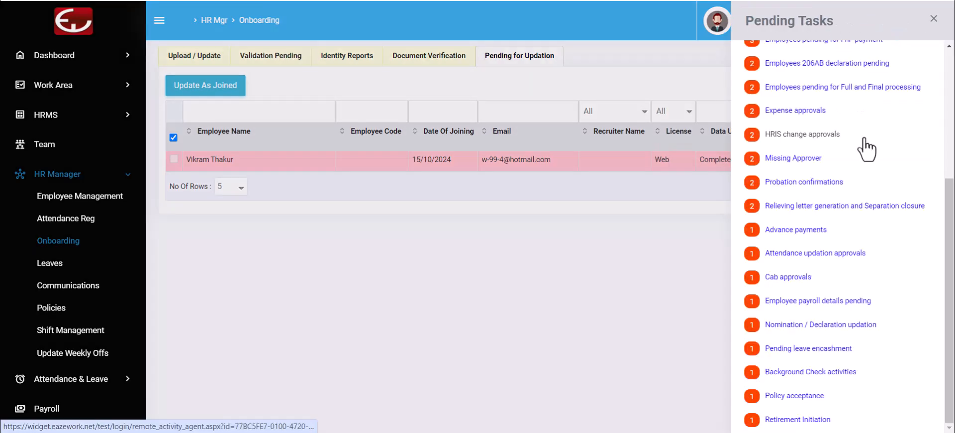
left_click(802, 373)
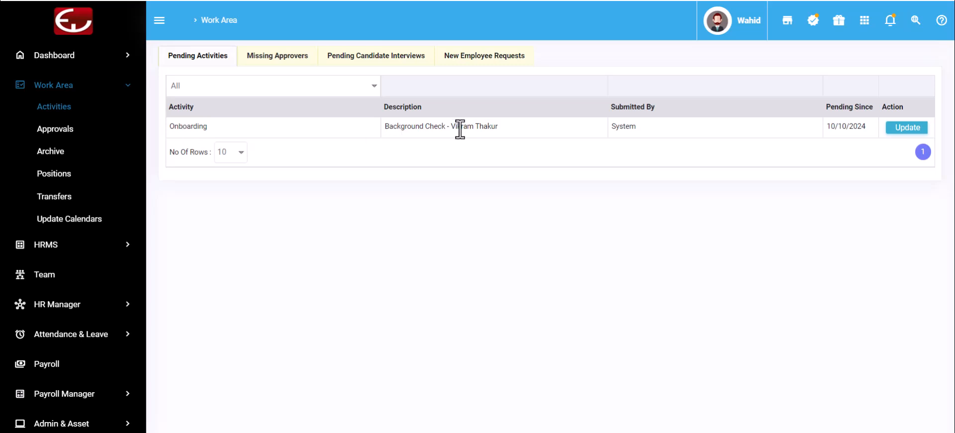
- Submit the background check with agency ABC Agency, comment 'Background check found ok' and result OK
left_click(913, 133)
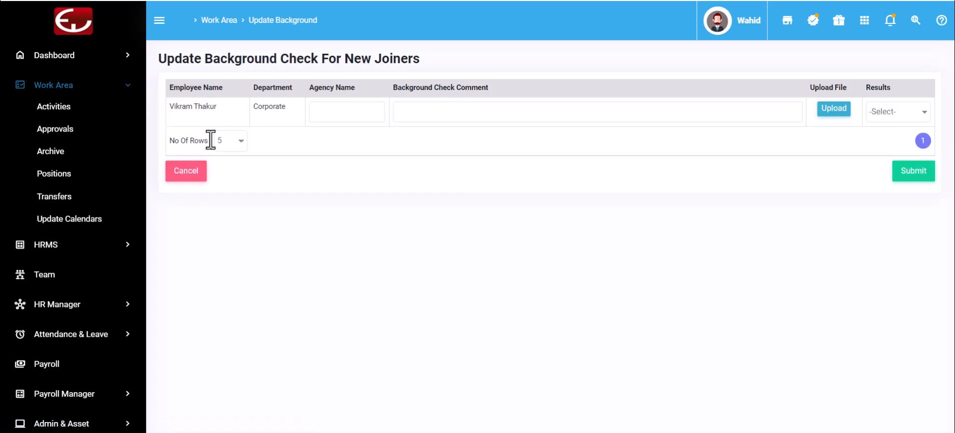
left_click(319, 114)
type("ABC Agency")
left_click(419, 112)
type("Background check found ok")
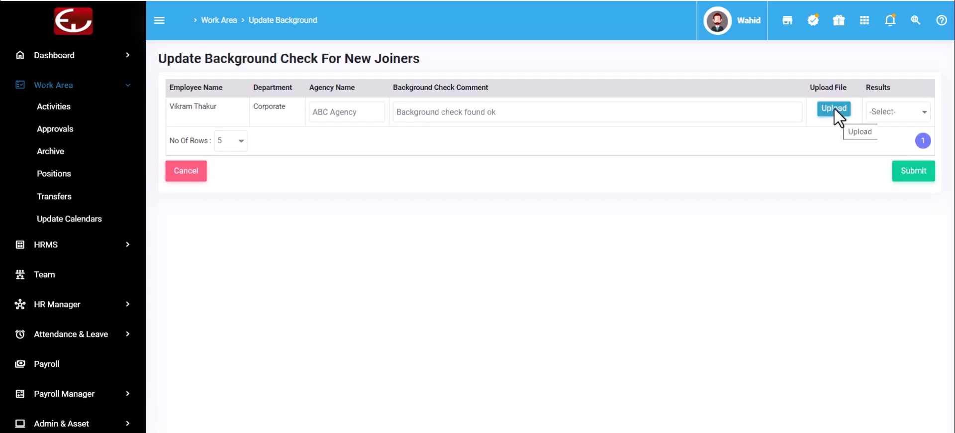
left_click(911, 109)
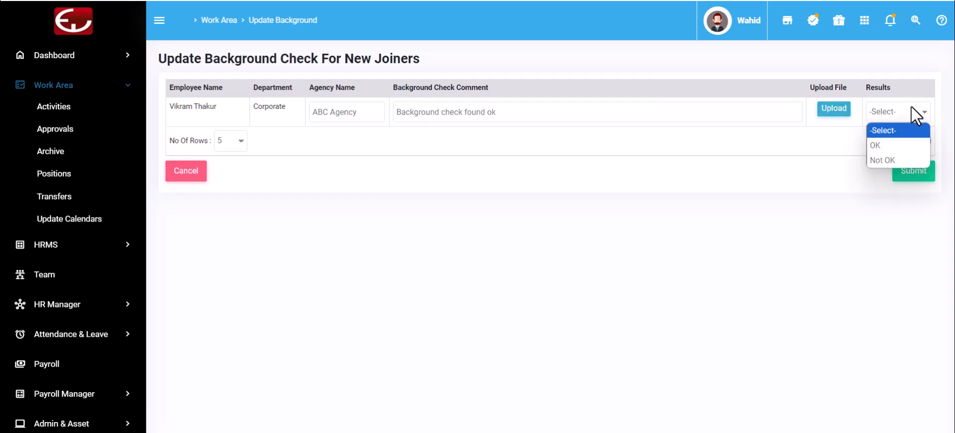
left_click(887, 146)
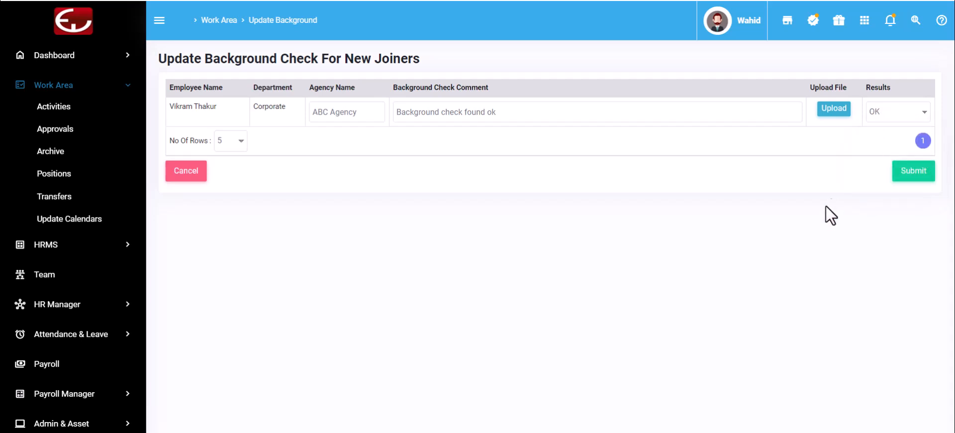
left_click(920, 174)
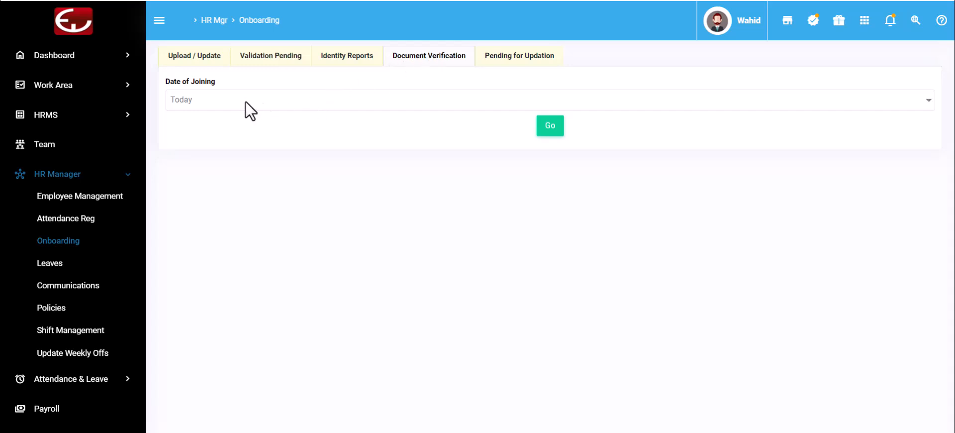
- Filter document verification to joiners with Date of Joining This Week
left_click_drag(168, 86, 222, 90)
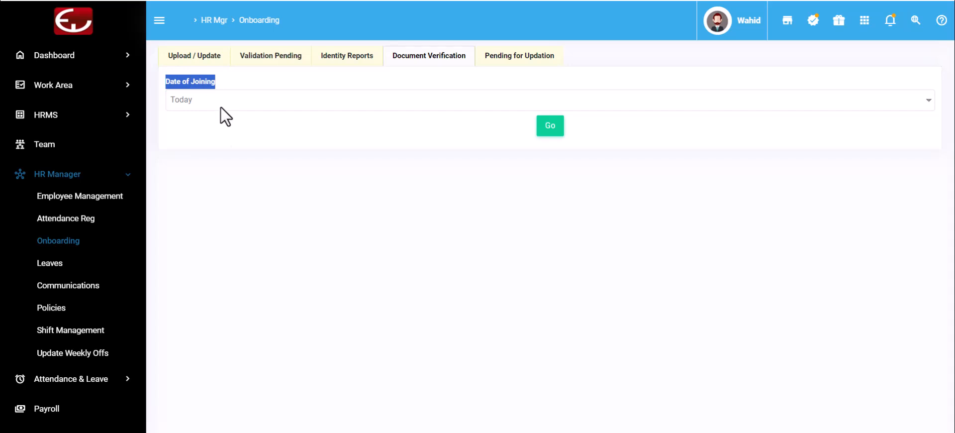
left_click(335, 105)
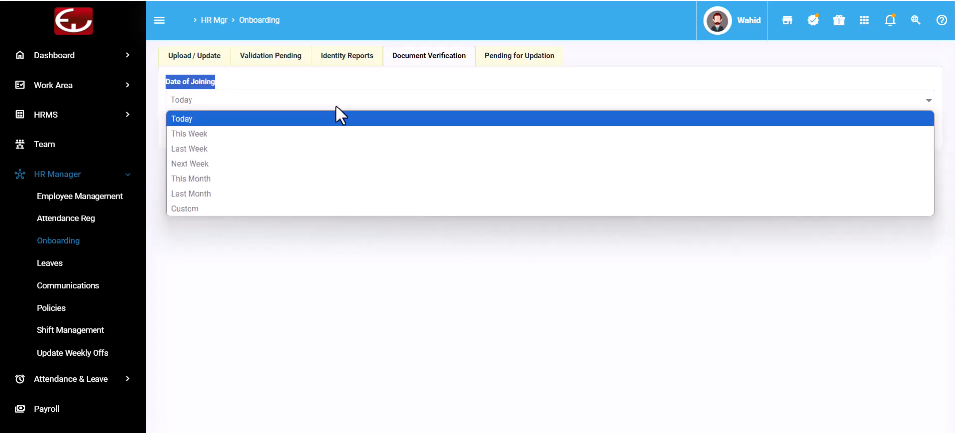
left_click(254, 141)
left_click(555, 127)
- Mark the new joiner's Passport reference document as Verified
left_click_drag(187, 227, 241, 232)
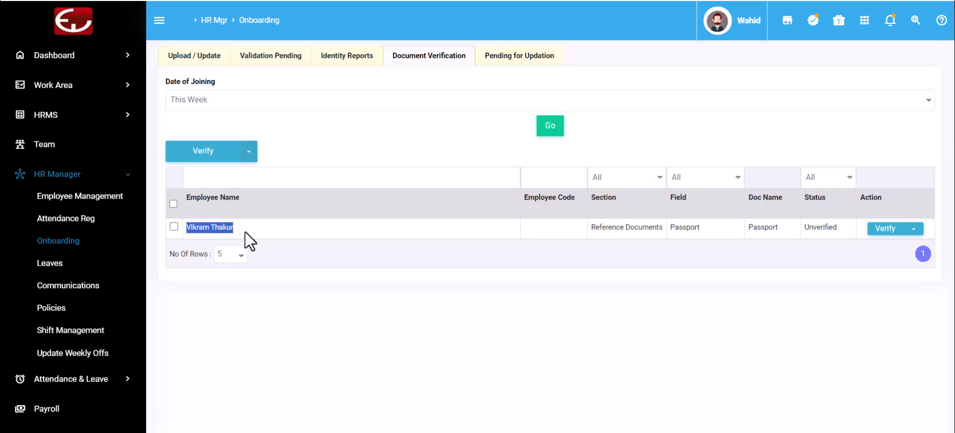
left_click(301, 233)
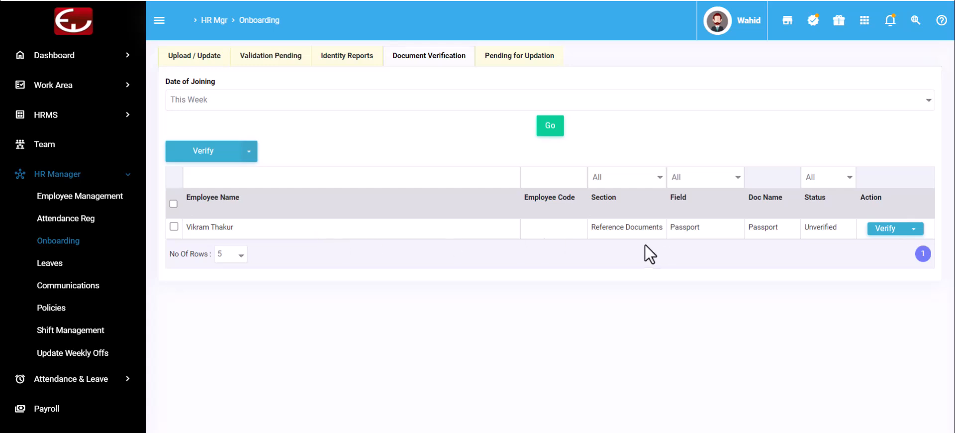
left_click_drag(591, 229, 700, 231)
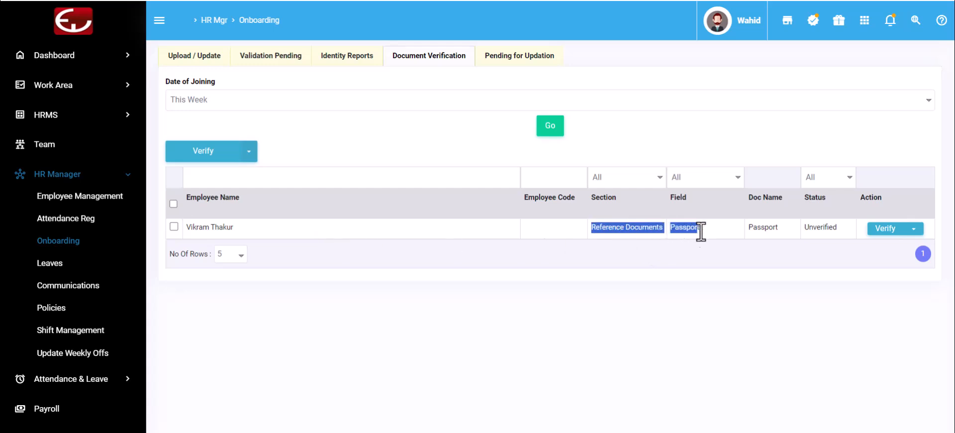
left_click(913, 229)
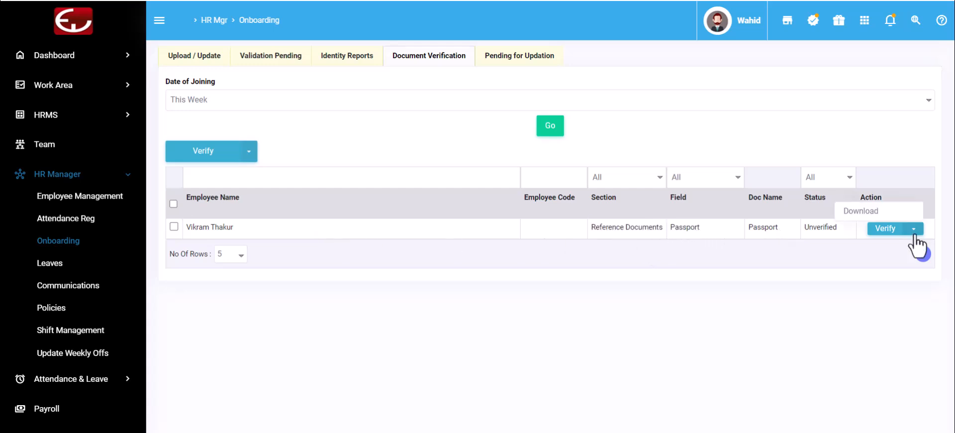
left_click(890, 211)
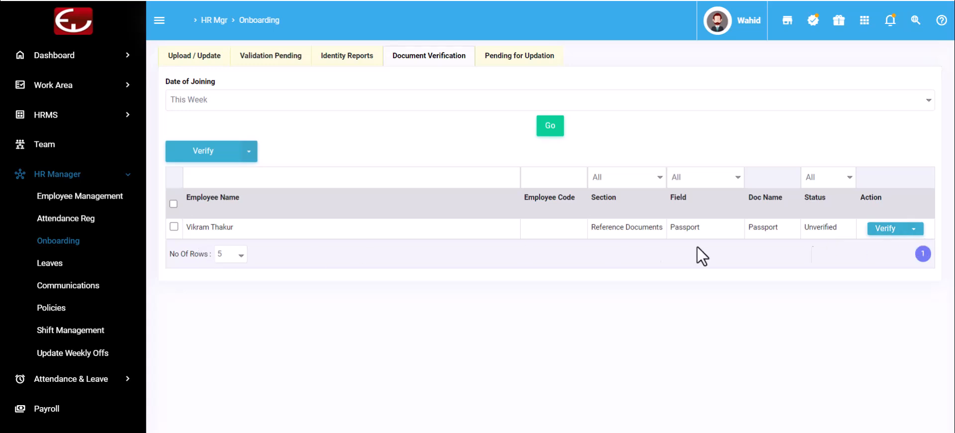
left_click(886, 228)
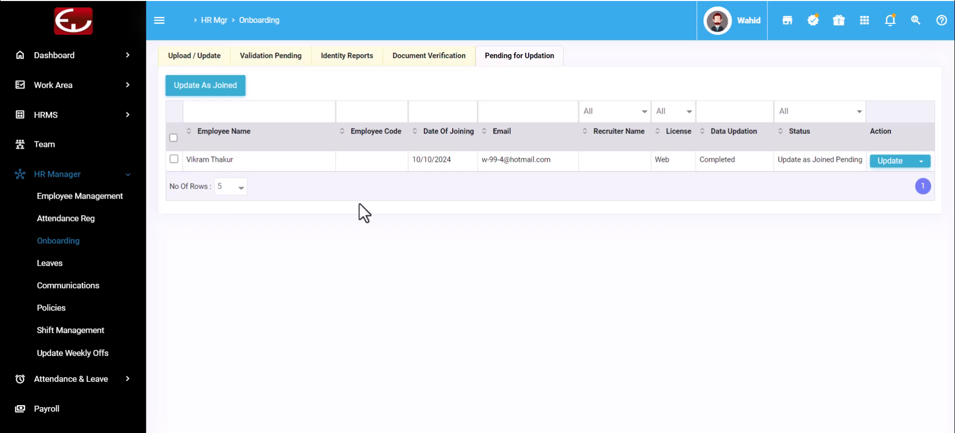
- Review the new joiner's joining date and available update options
left_click_drag(416, 159, 450, 165)
left_click(420, 279)
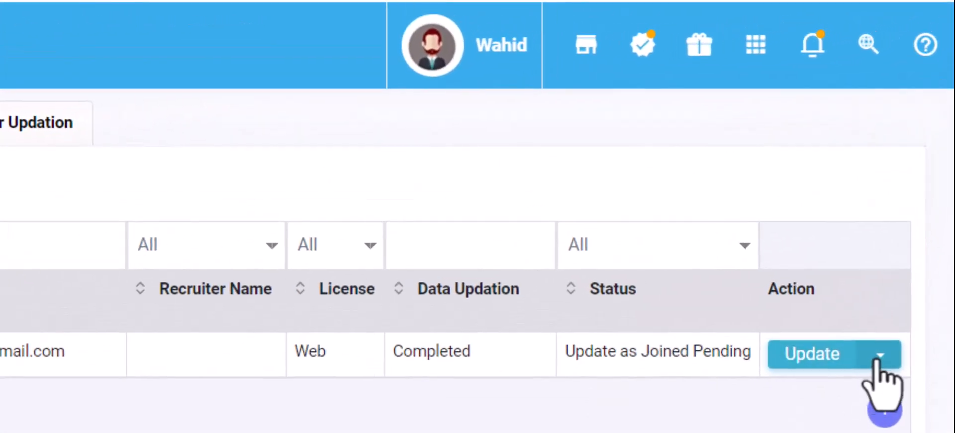
left_click(879, 355)
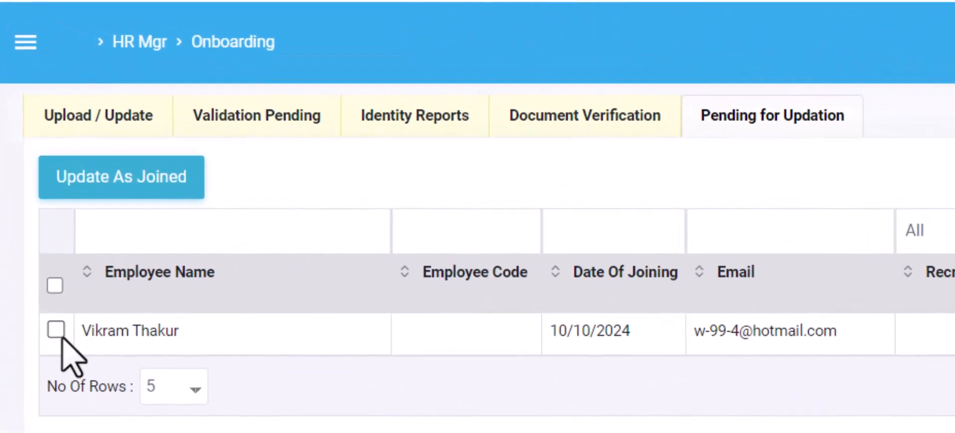
- Select the new joiner (employee code 60) and confirm Update As Joined
left_click(57, 330)
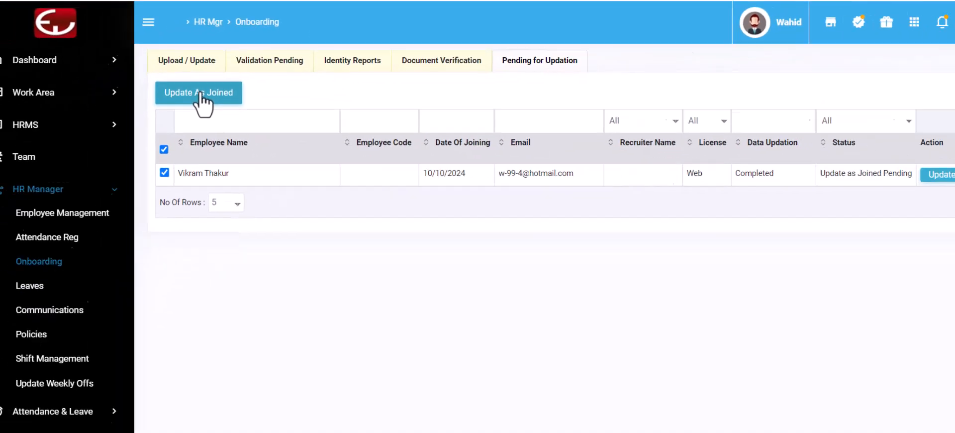
left_click(202, 94)
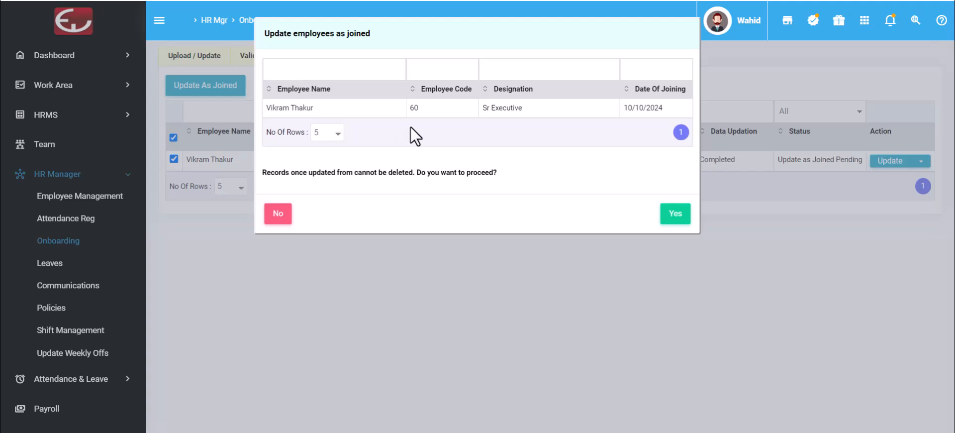
left_click_drag(411, 110, 418, 112)
left_click(677, 219)
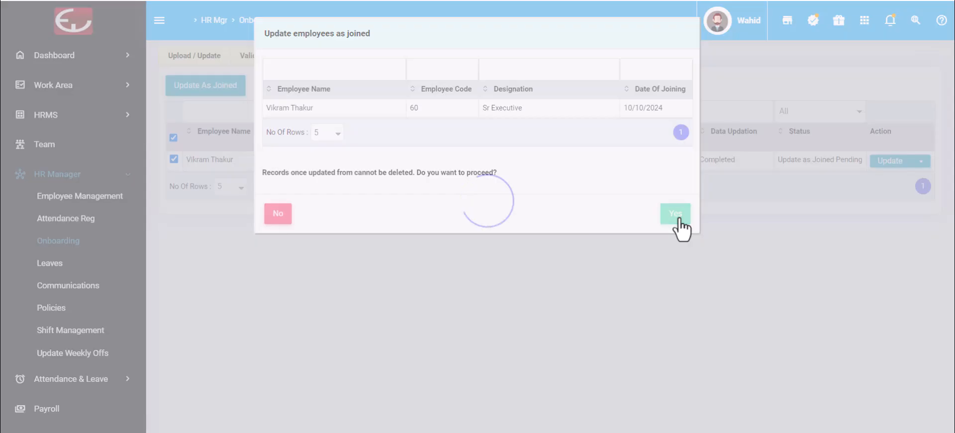